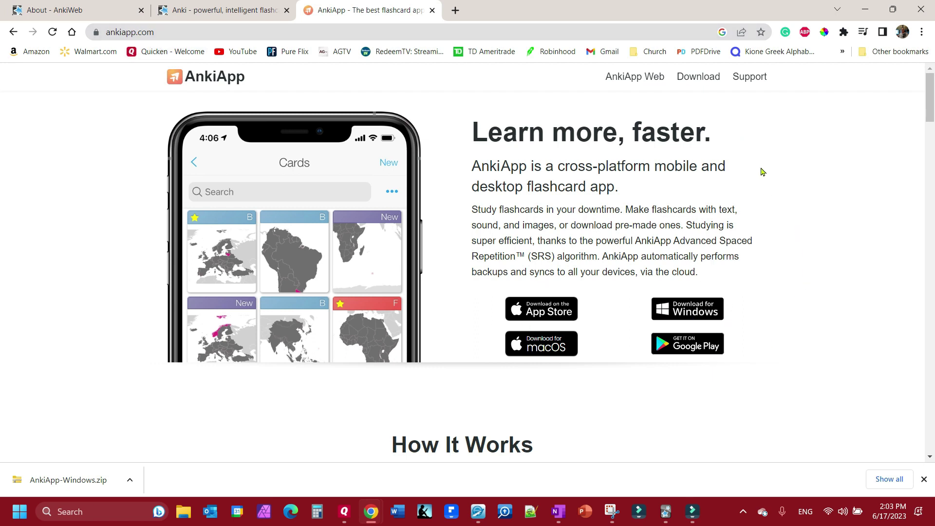
- Switch to Anki and create a new deck named Koine Greek Alphabet
click(665, 512)
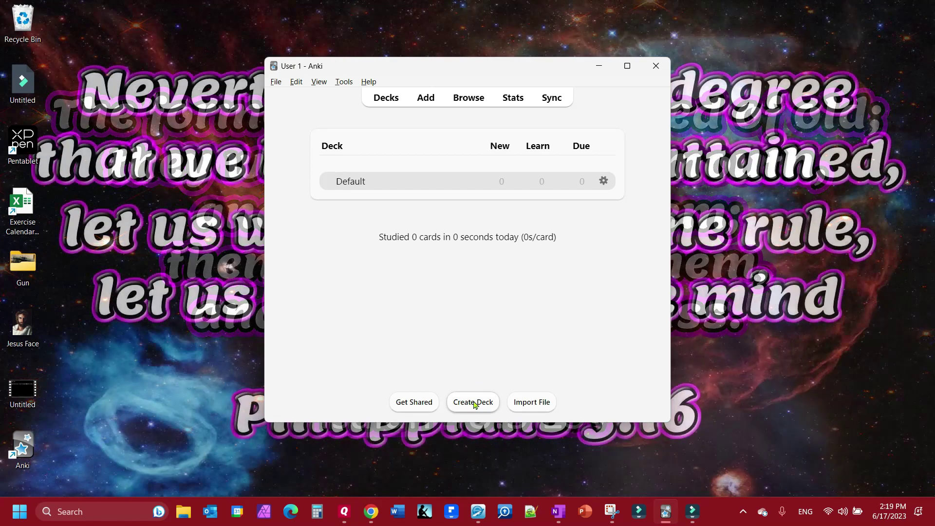
click(473, 402)
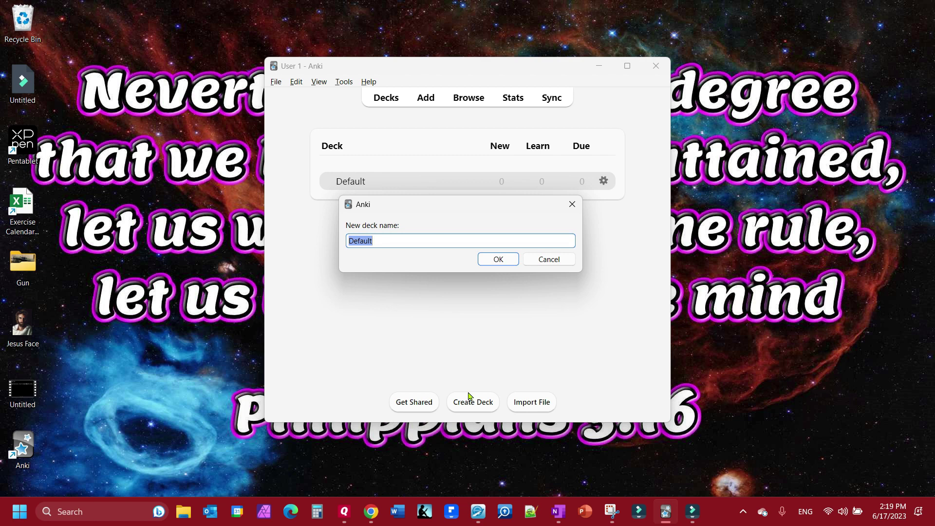
text(Ki)
key(BackSpace)
text(oine Greek Alphabet)
click(489, 262)
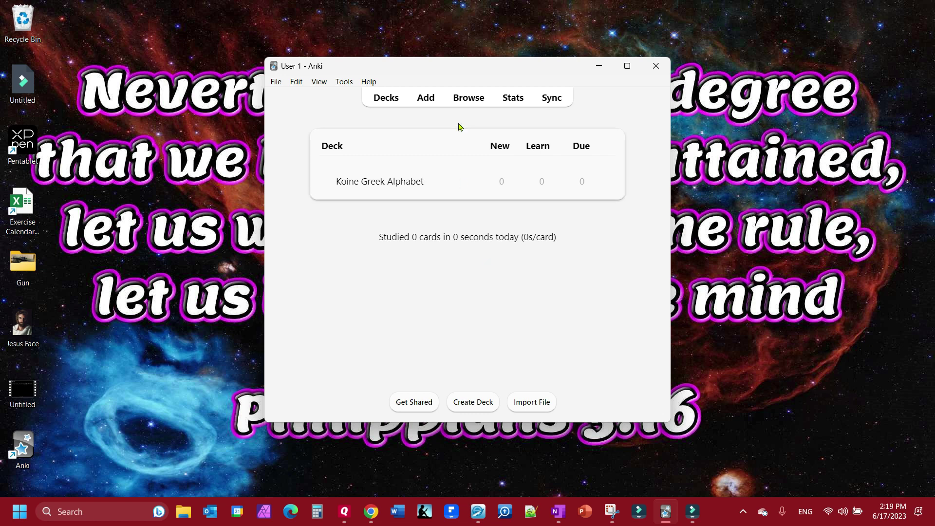
- Start adding a new note and choose Basic (and reversed card) as its note type
click(424, 98)
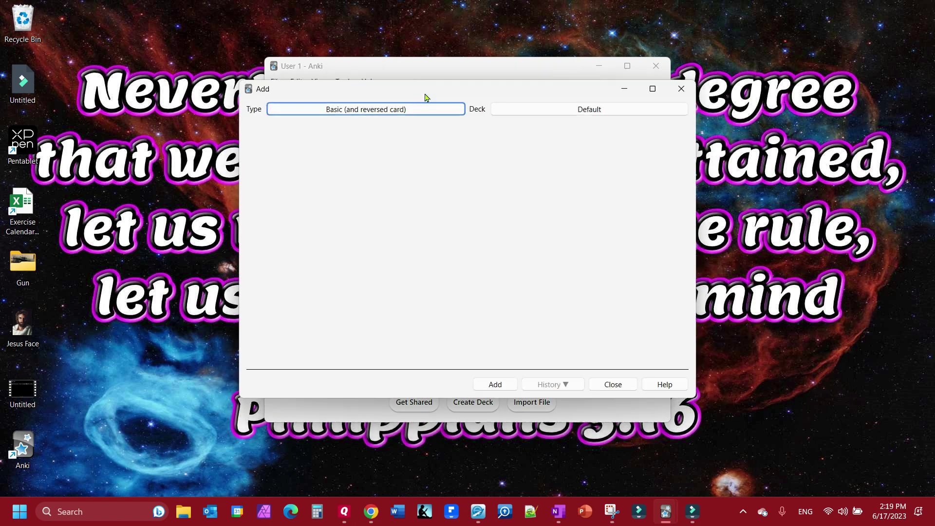
click(411, 110)
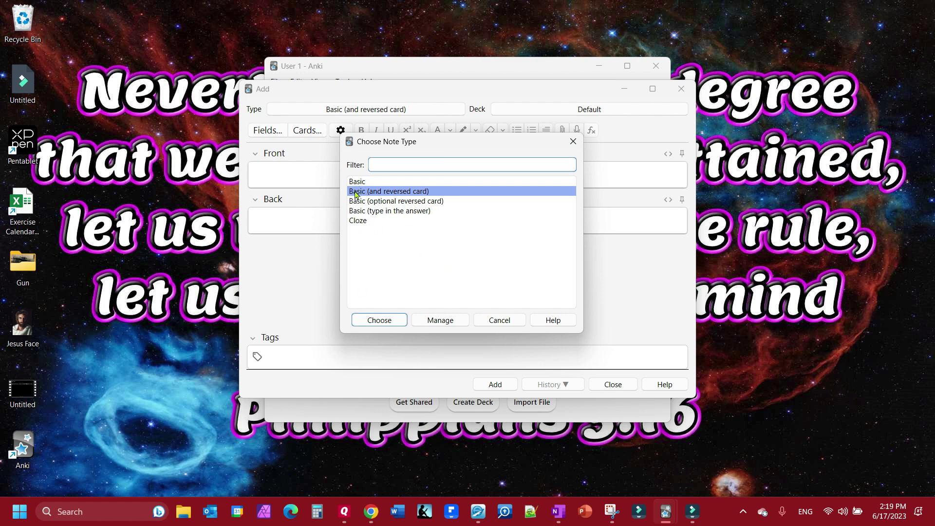
click(375, 196)
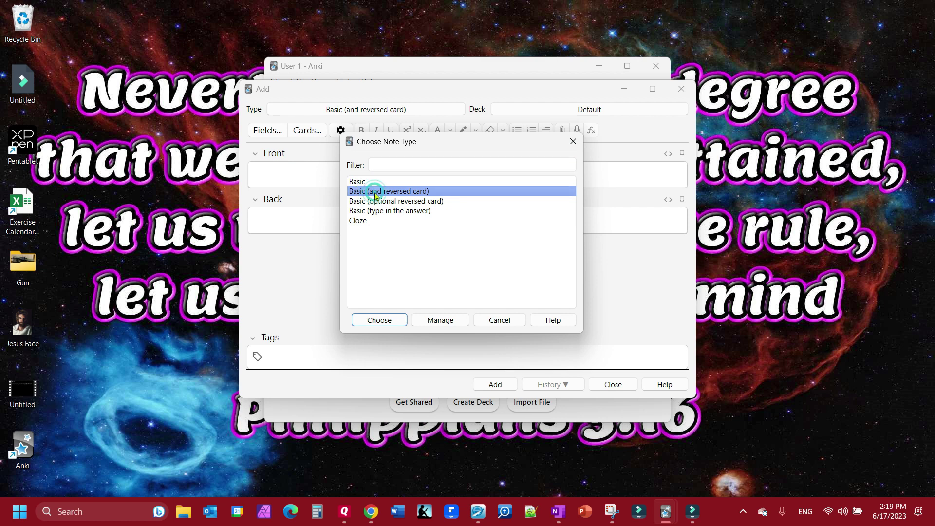
click(375, 319)
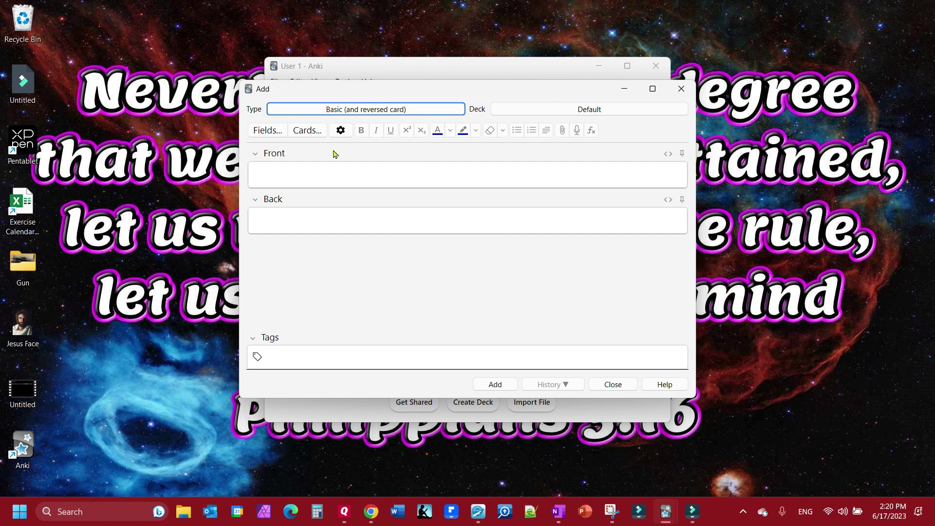
click(343, 115)
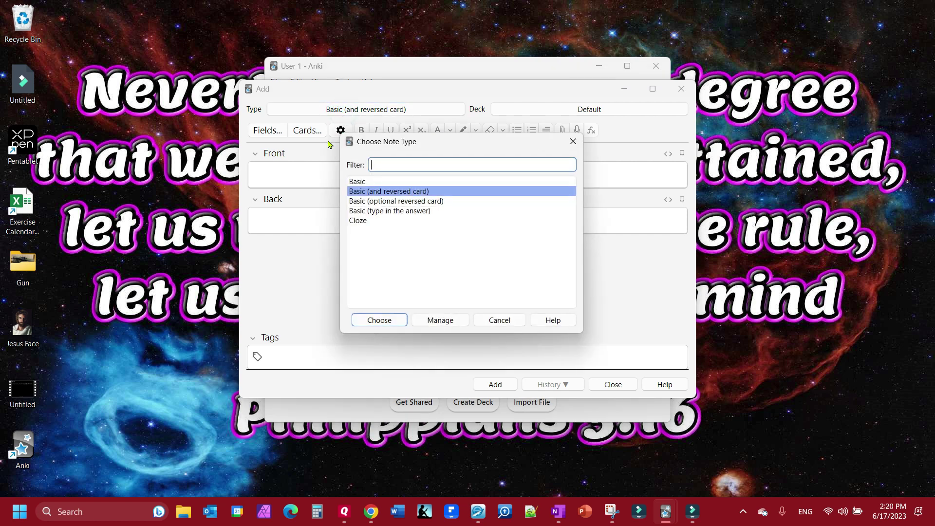
click(520, 320)
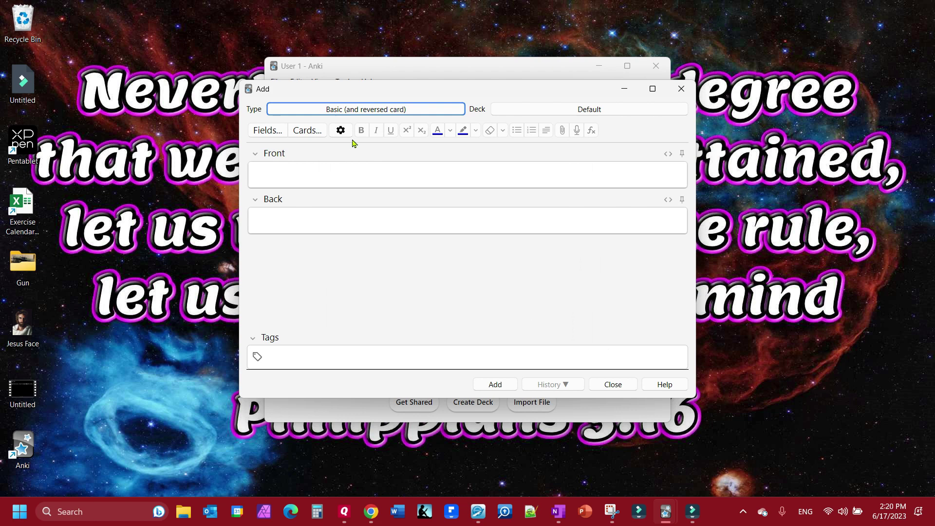
- Fill in the note with the Greek capital letter Α on the front and Alpha on the back
click(287, 218)
click(285, 177)
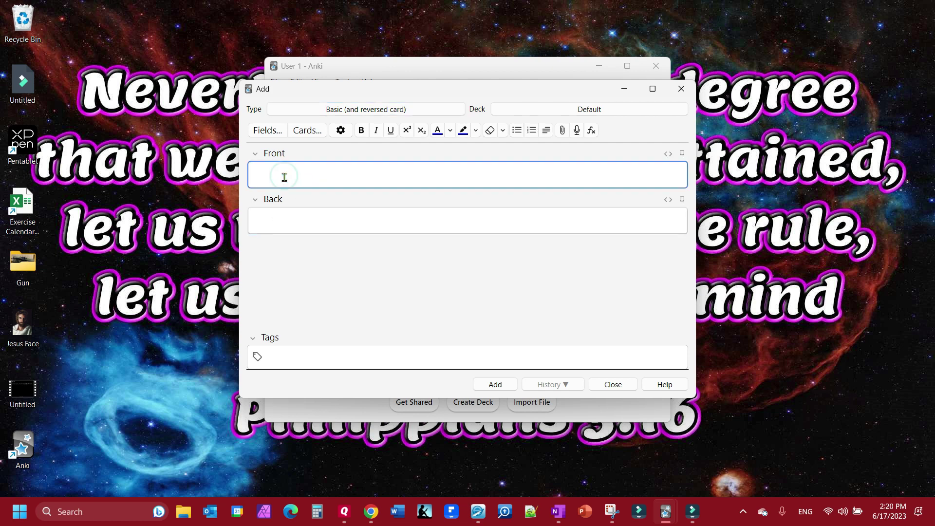
click(281, 227)
click(282, 226)
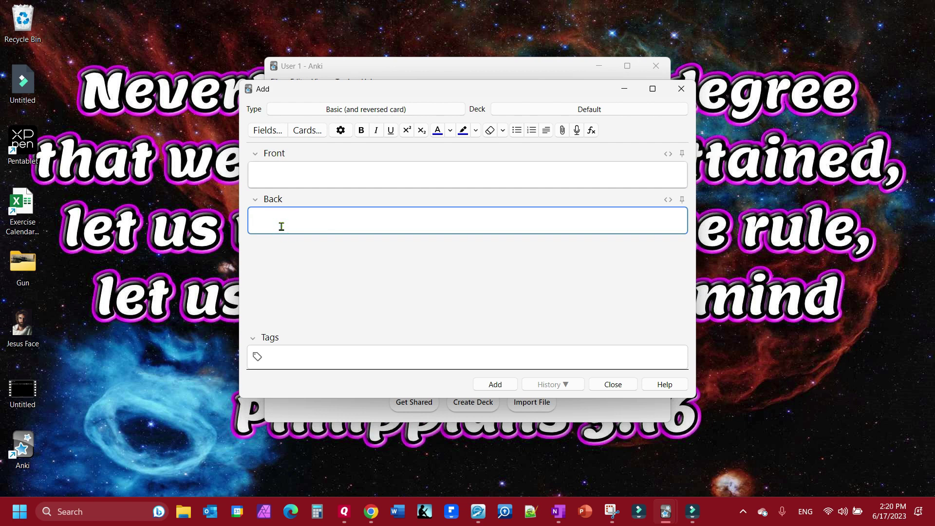
click(275, 173)
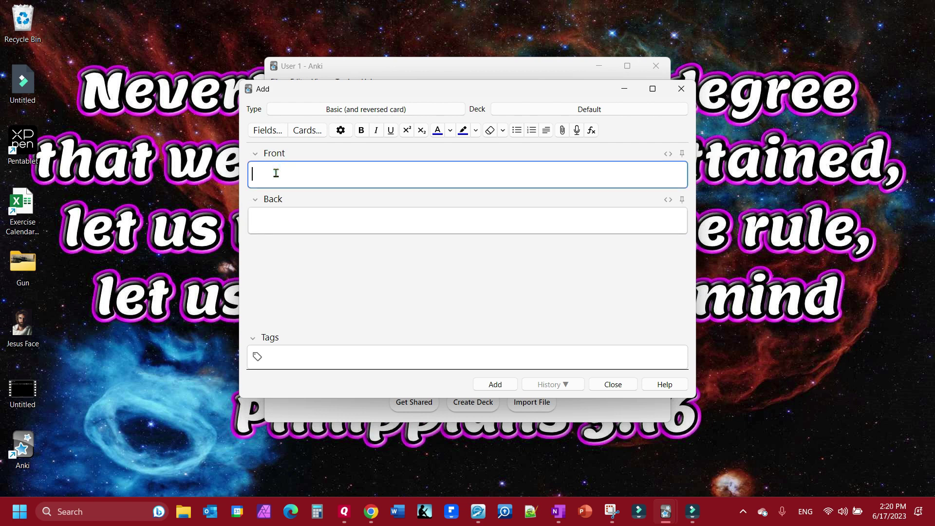
key(alt+shift)
text(Α)
click(266, 219)
key(alt+shift)
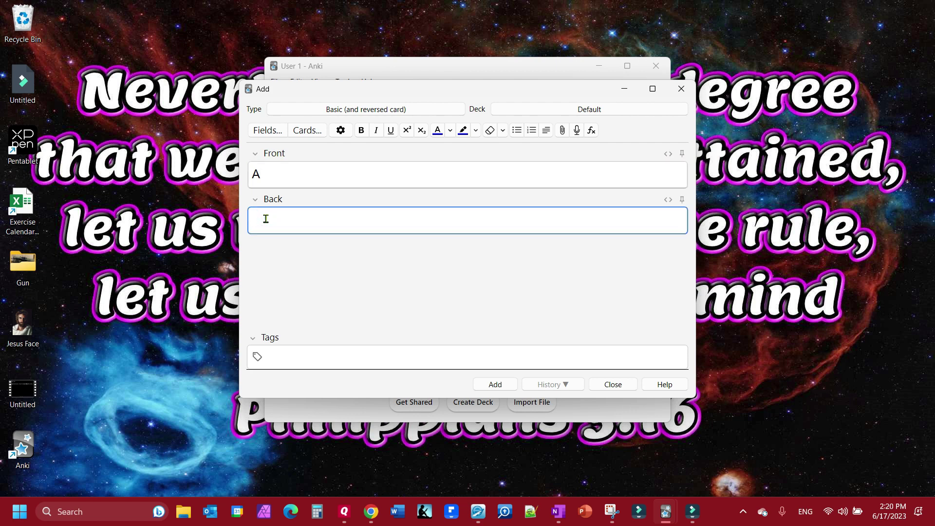
text(Alpha)
- Assign the note to the Koine Greek Alphabet deck and add it
click(528, 108)
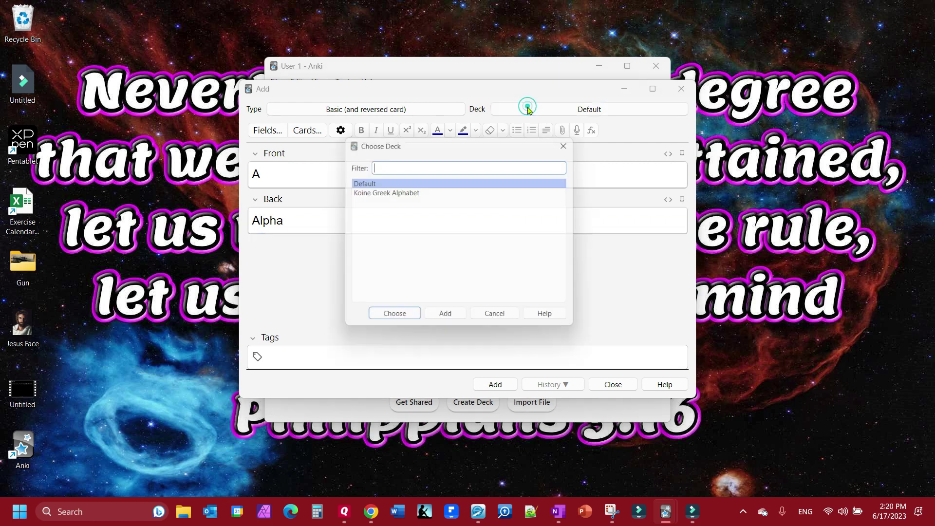
click(403, 192)
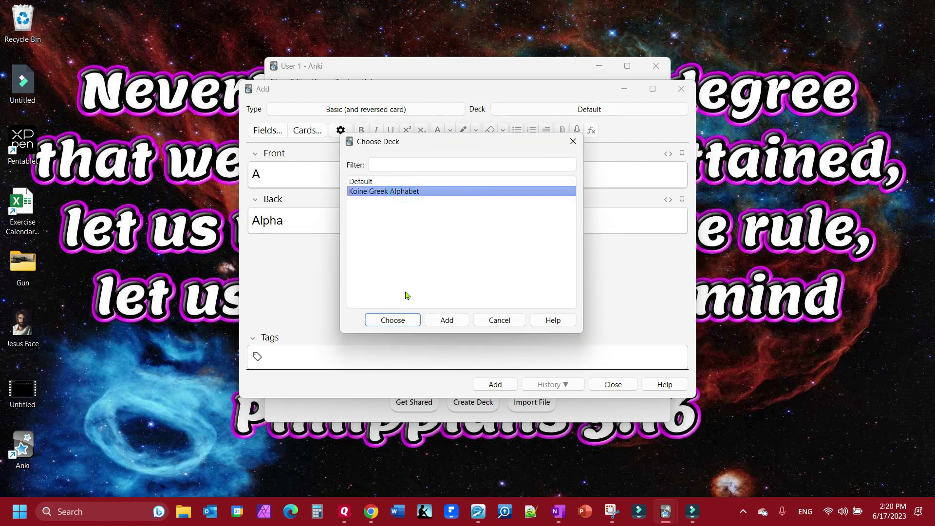
click(403, 322)
click(489, 387)
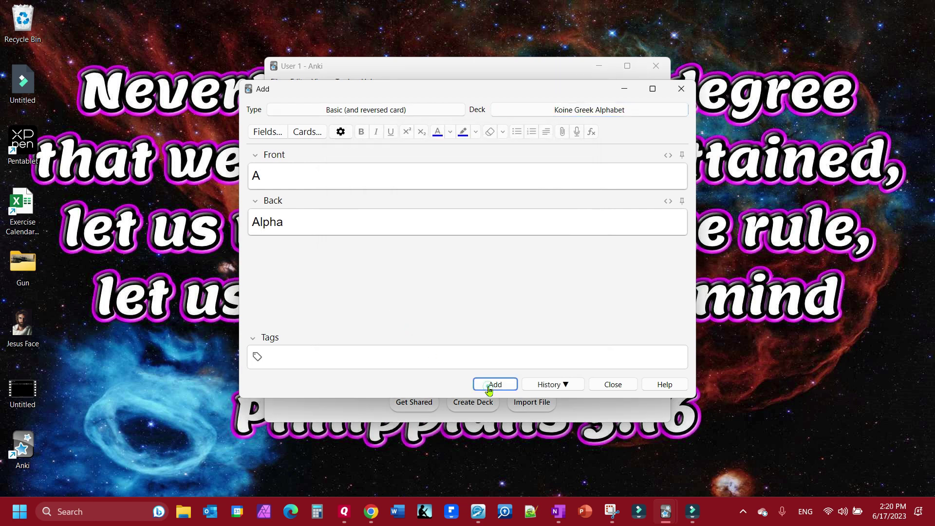
- Add a note with the Greek lowercase letter α on the front and alpha on the back
click(325, 182)
key(alt+shift)
text(α)
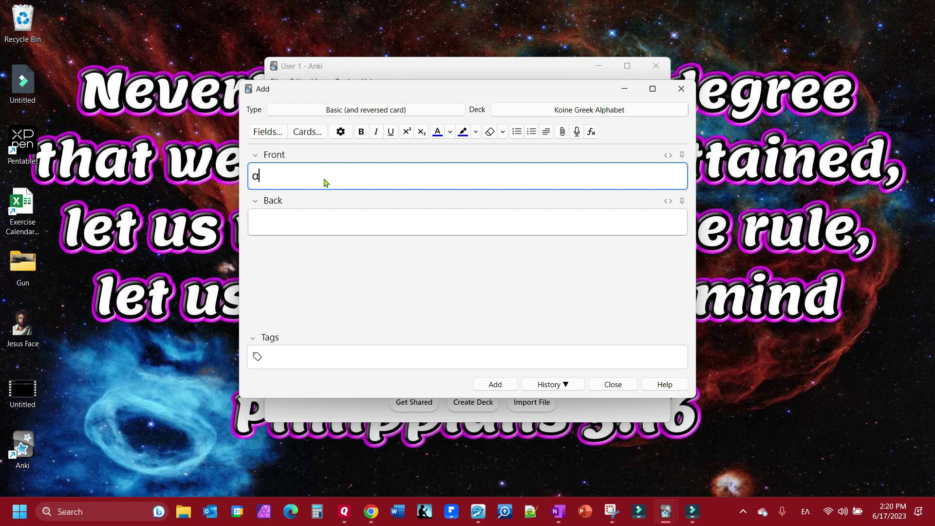
click(290, 227)
key(alt+shift)
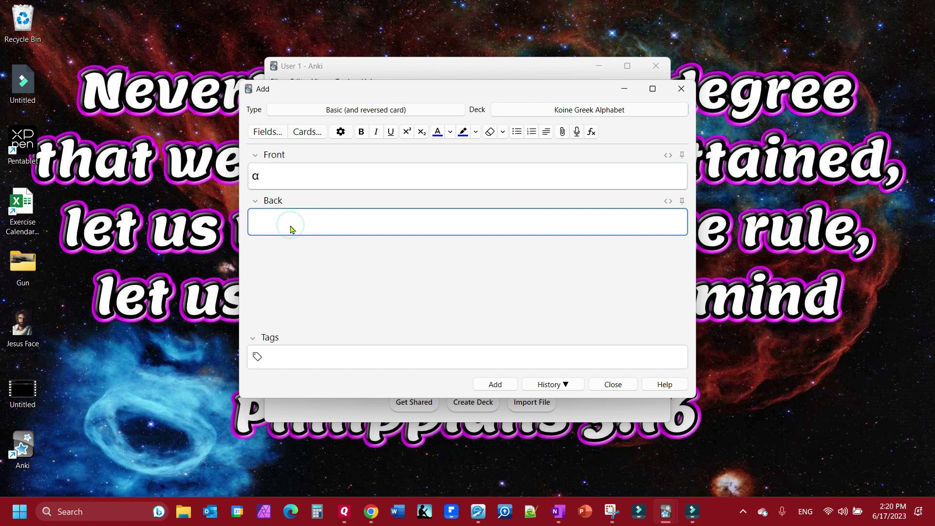
text(alpha)
click(494, 384)
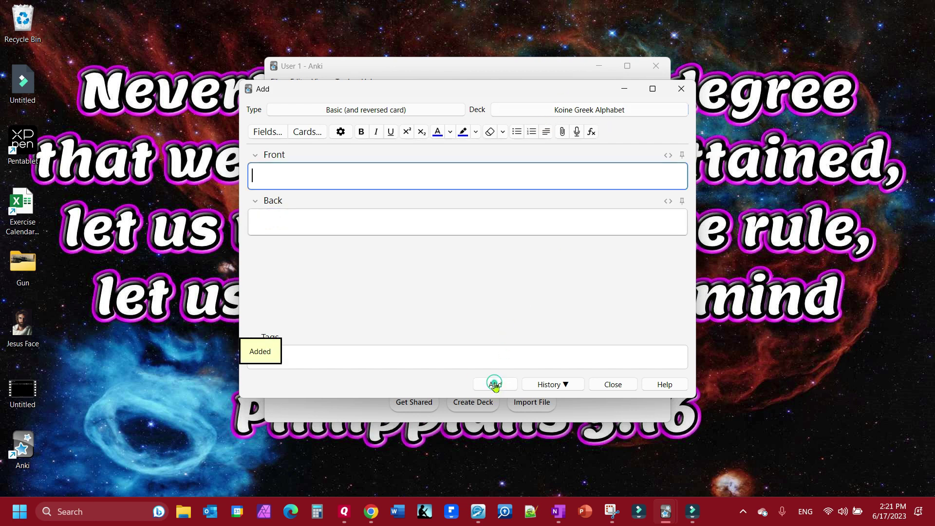
- Add a note with the Greek capital letter Β on the front and Beta on the back
key(alt+shift)
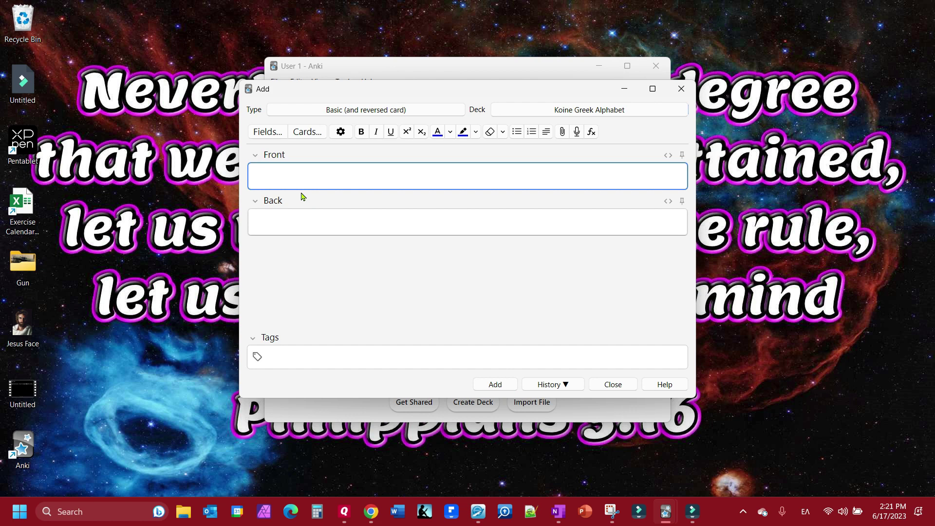
text(Β)
click(288, 232)
key(alt+shift)
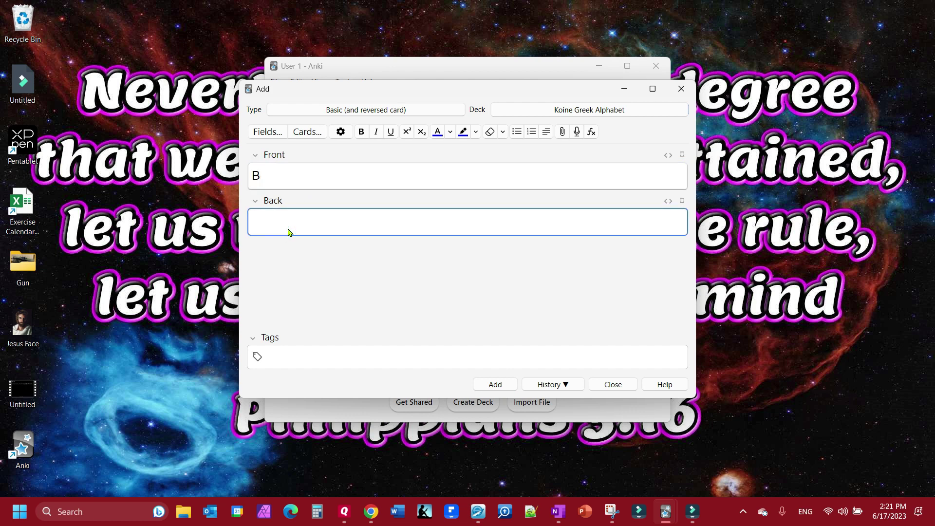
text(Beta)
click(502, 385)
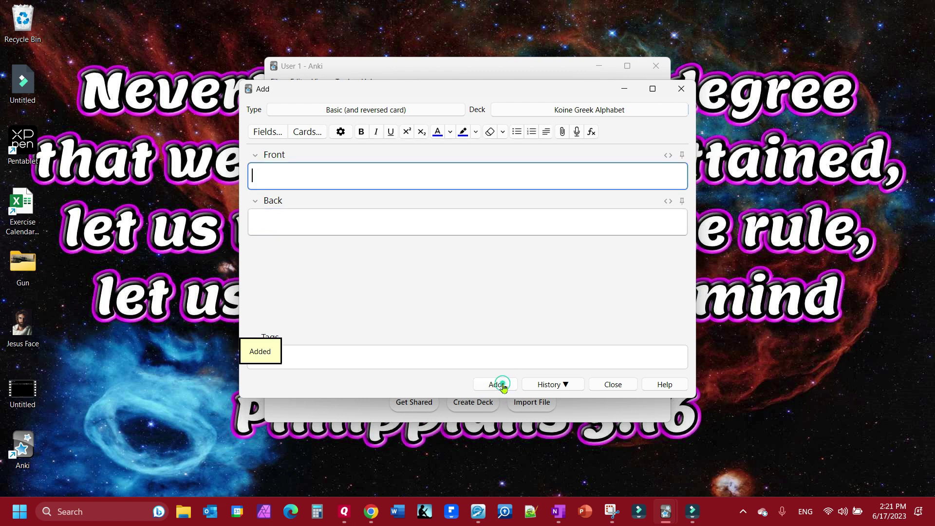
- Add a note with the Greek lowercase letter β on the front and beta in Latin letters on the back
key(alt+shift)
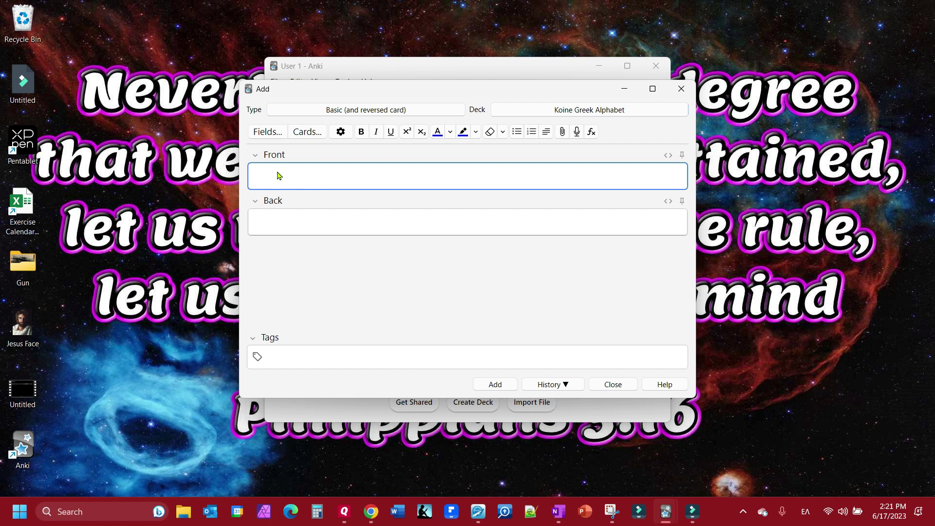
text(β)
click(267, 227)
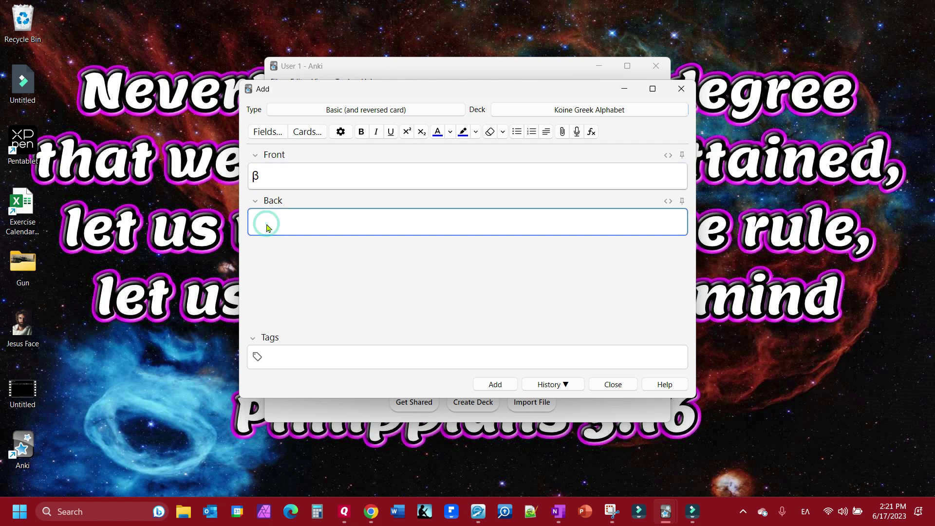
text(βετα)
key(BackSpace)
key(BackSpace)
key(BackSpace)
key(BackSpace)
key(alt+shift)
text(beta)
click(495, 384)
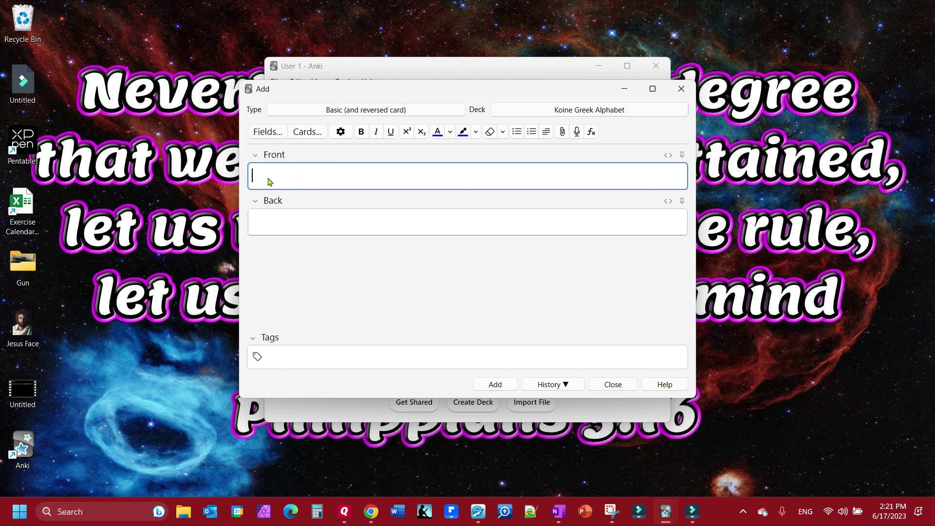
- Add a note with the Greek capital letter Γ on the front and Gamma on the back
key(alt+shift)
text(Γ)
click(264, 230)
key(alt+shift)
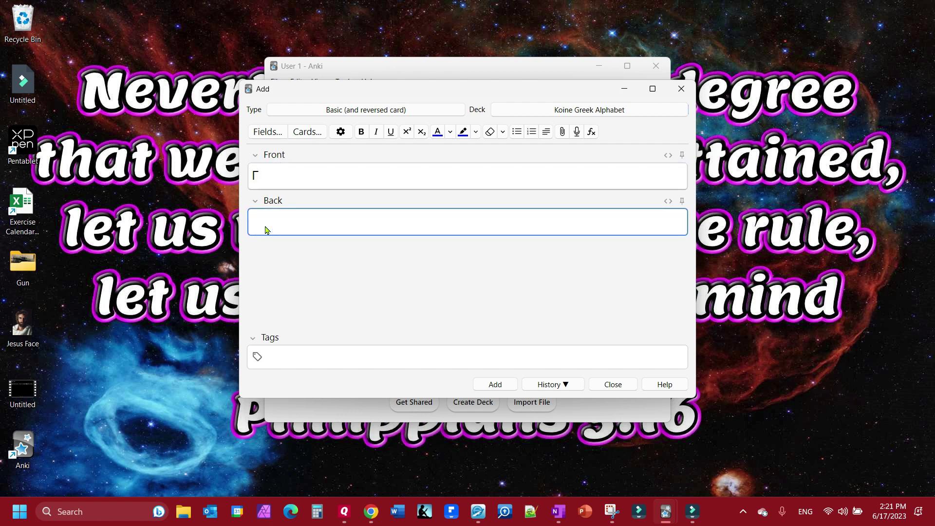
text(Gamma)
click(491, 384)
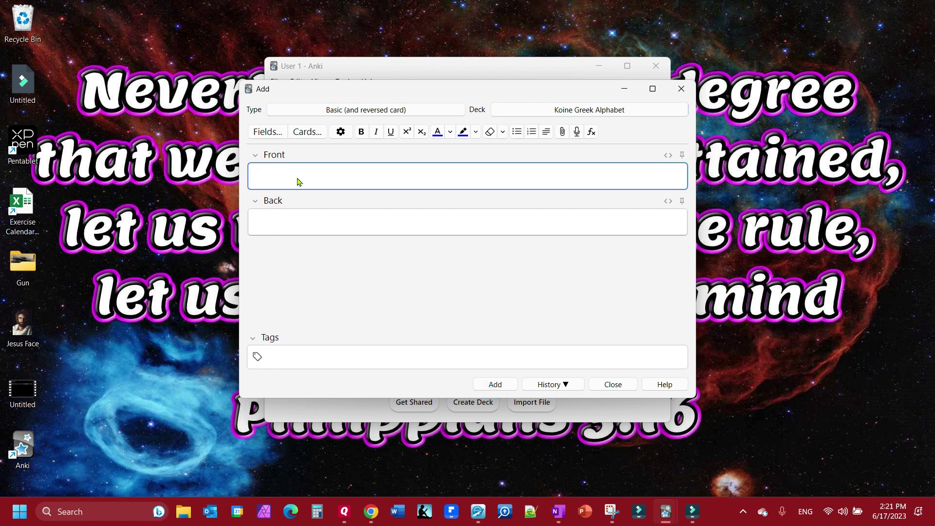
- Add a note with the Greek lowercase letter γ on the front and gamma on the back, and finish adding notes
key(alt+shift)
text(γ)
click(282, 225)
key(alt+shift)
text(gamma)
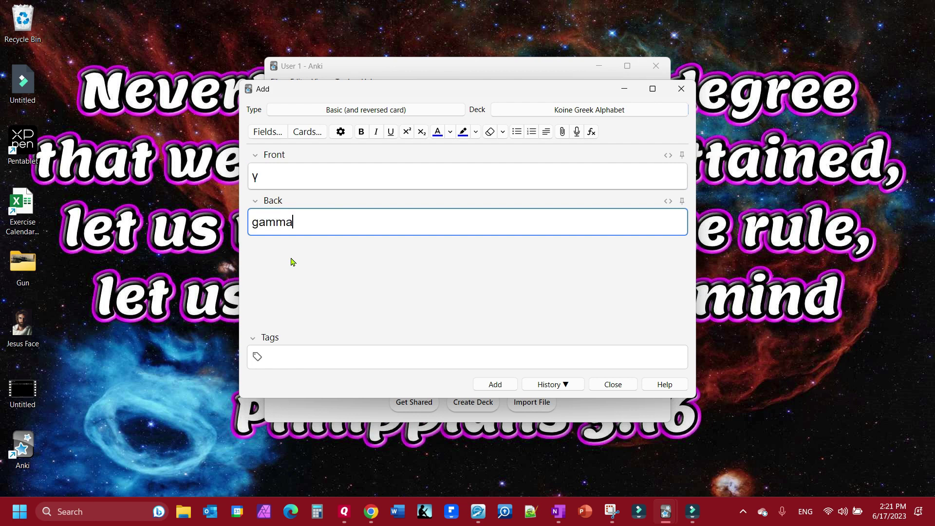
click(500, 385)
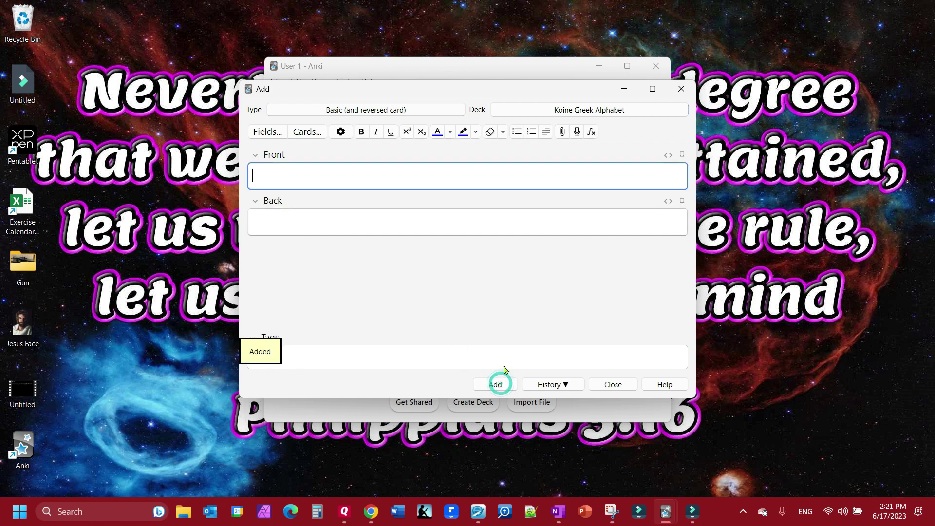
click(616, 388)
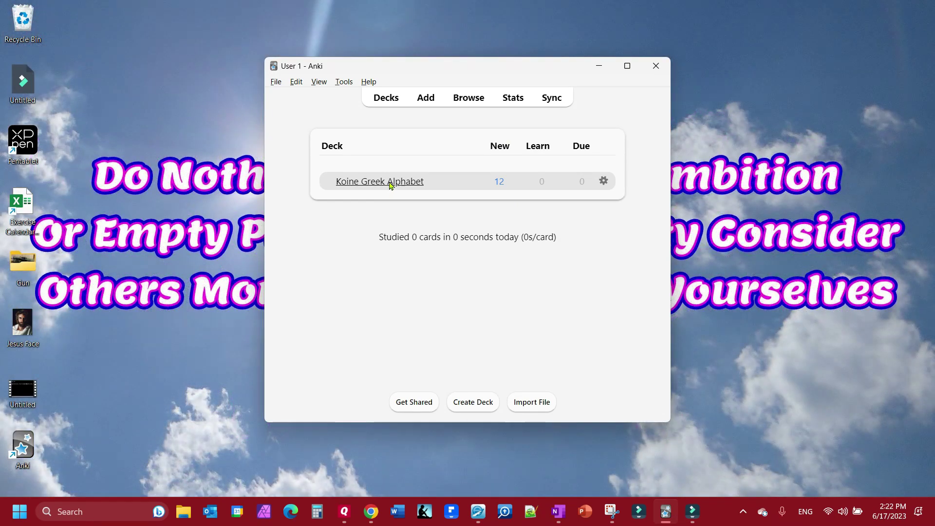
- Start studying the Koine Greek Alphabet deck, revealing the answers of the α and Α cards and rating both Good
click(391, 183)
click(530, 186)
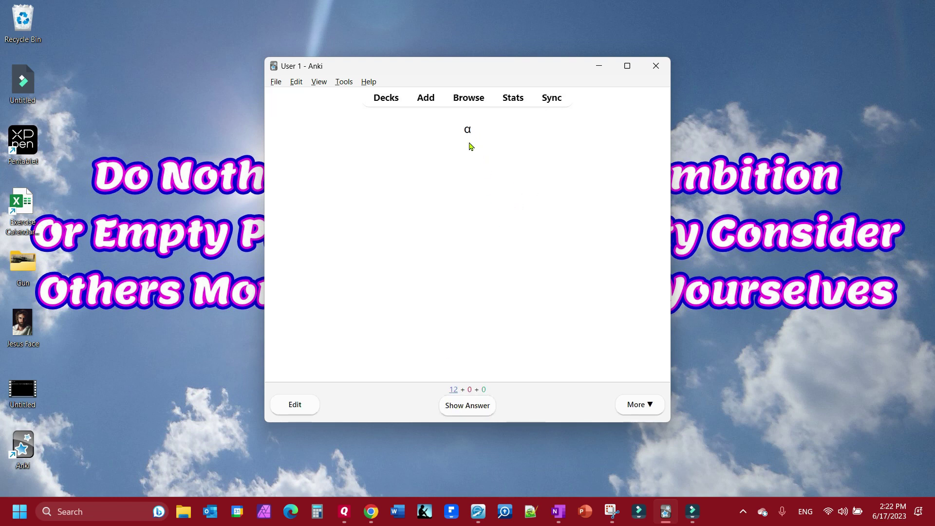
click(460, 408)
click(460, 408)
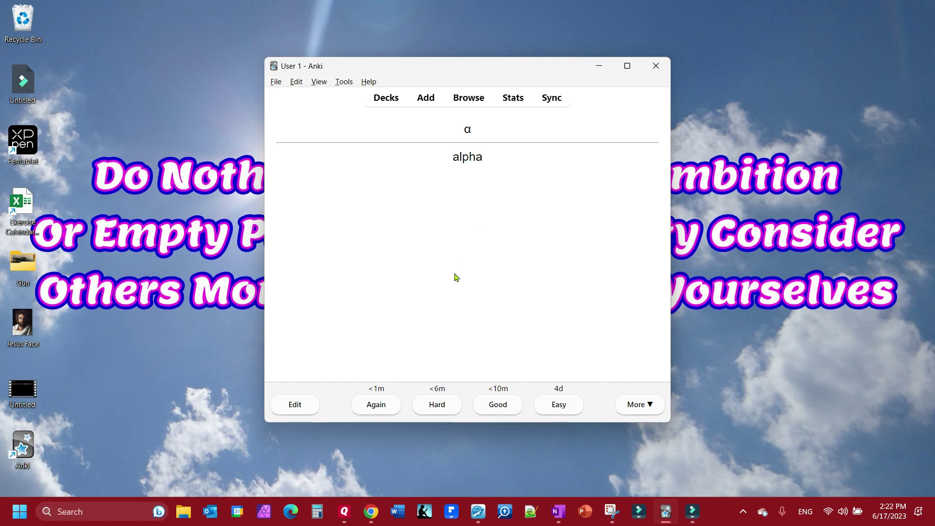
key(space)
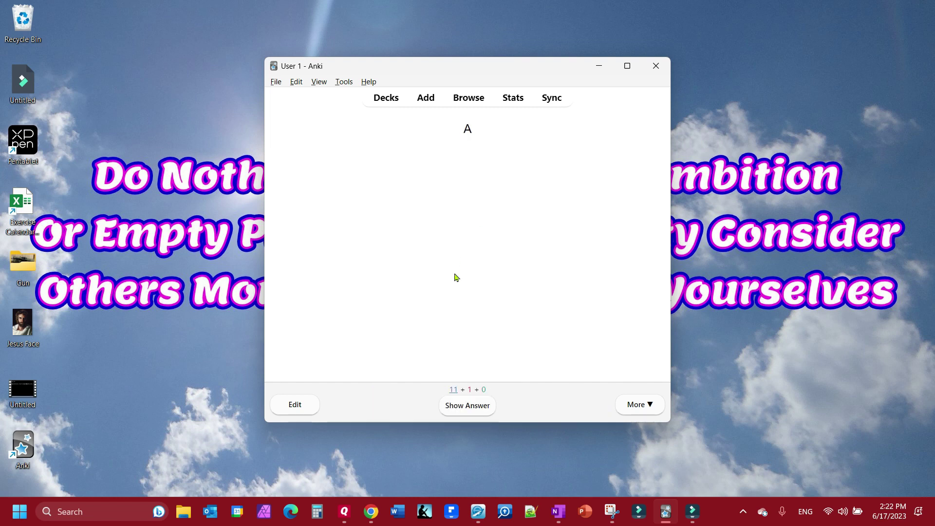
click(466, 408)
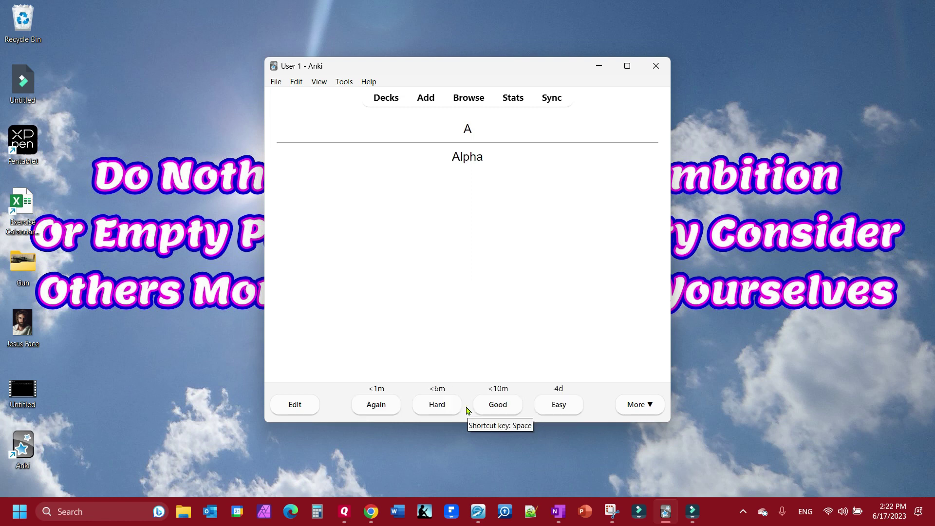
key(space)
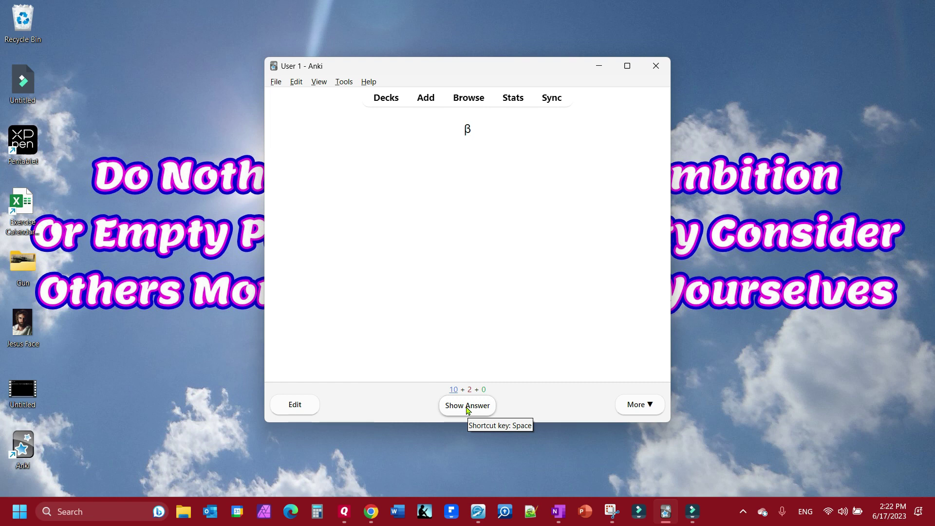
- Reveal the answers of the β, Γ and following two letter cards in the Koine Greek Alphabet deck, rating each Good
click(467, 408)
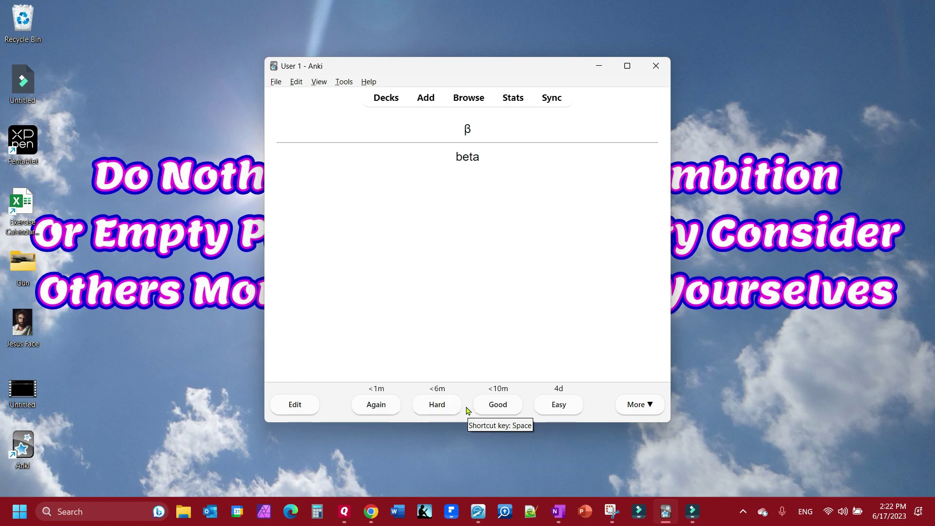
key(space)
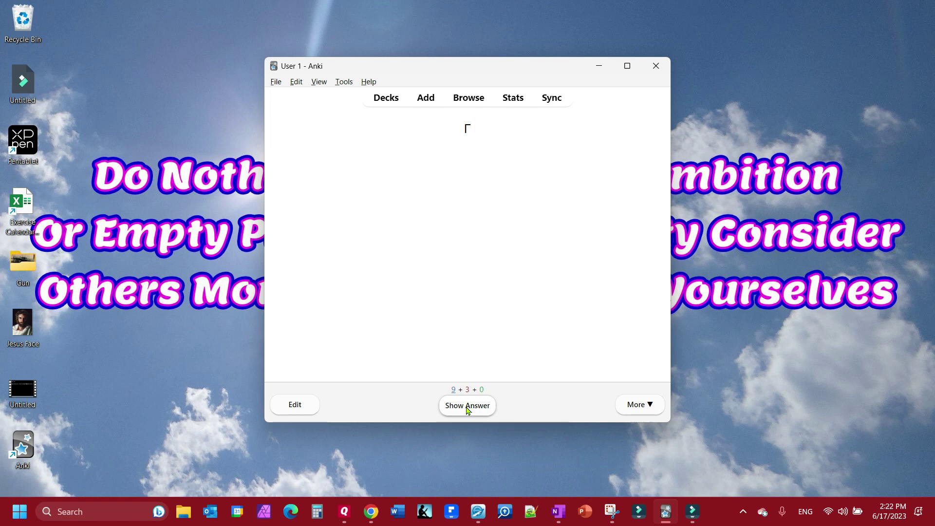
key(space)
key(space)
key(space)
key(space)
key(space)
key(space)
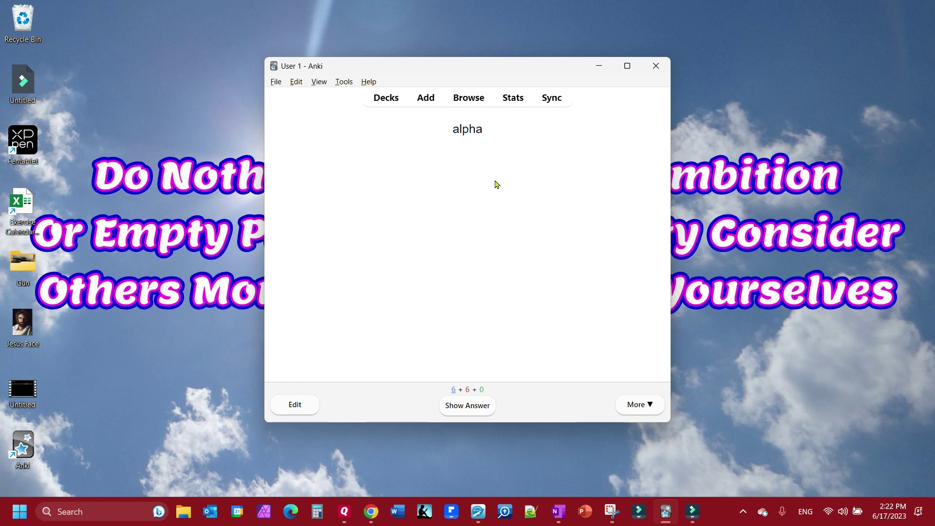
- Browse the collection's cards and delete the note with the lowercase γ on the front
click(467, 100)
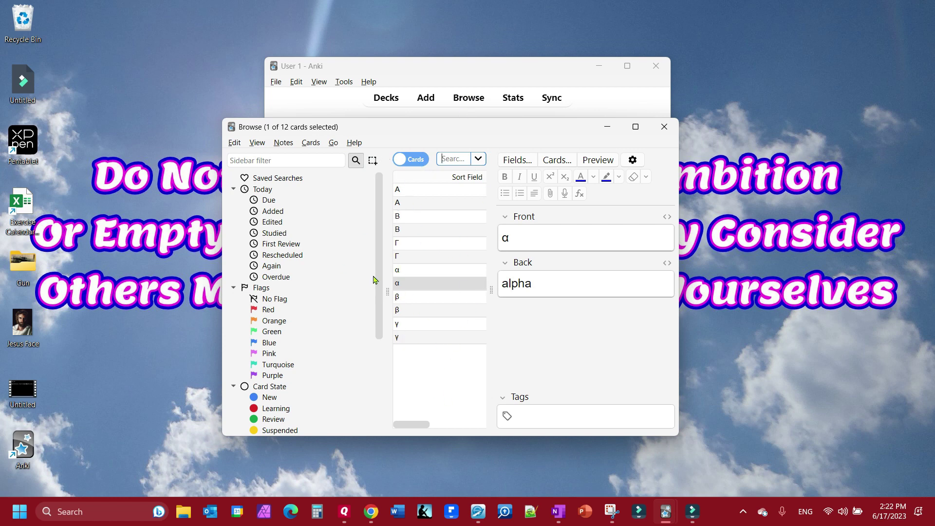
scroll(377, 312, down, 5)
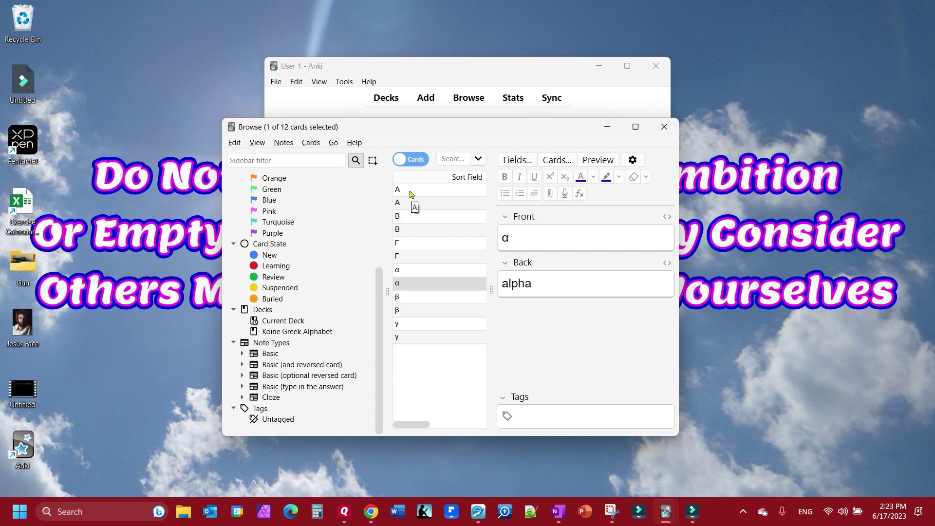
click(415, 327)
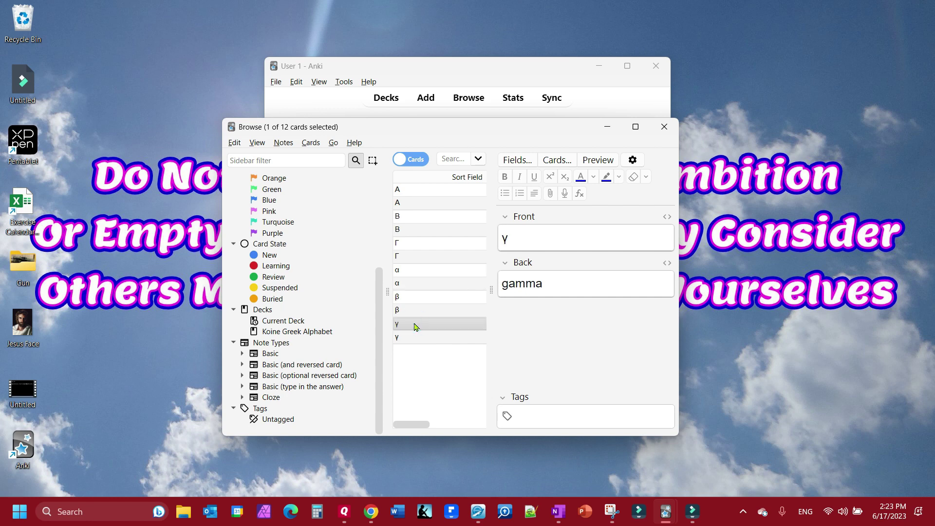
right_click(416, 327)
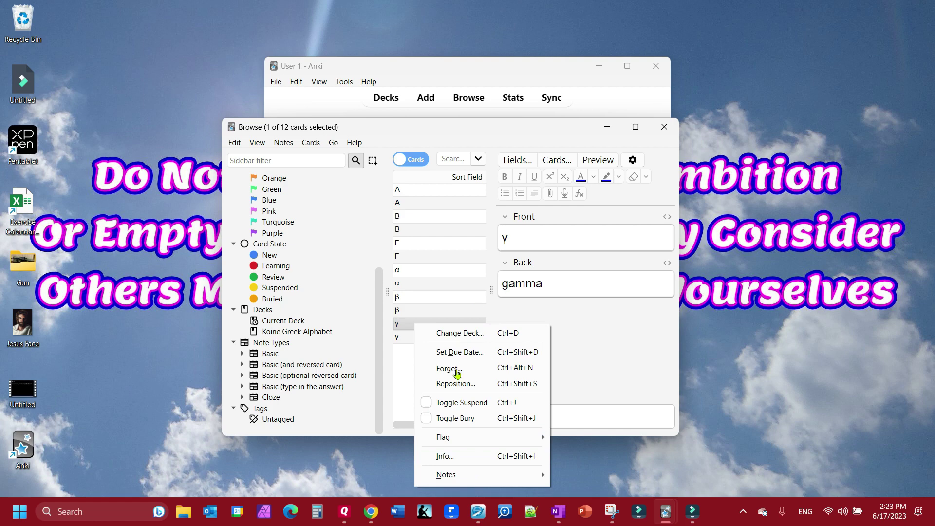
mouse_move(447, 474)
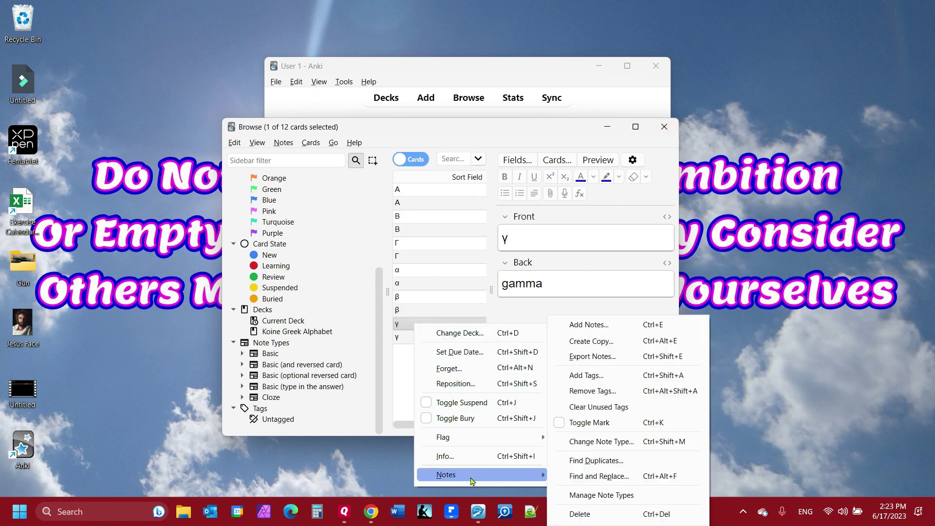
click(574, 515)
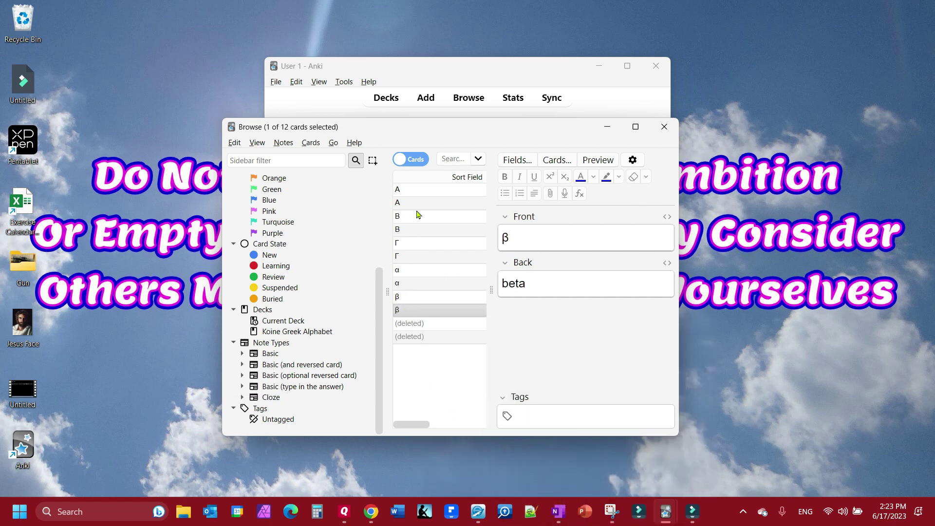
- Select all four α and β cards in the card browser and delete their notes
click(408, 272)
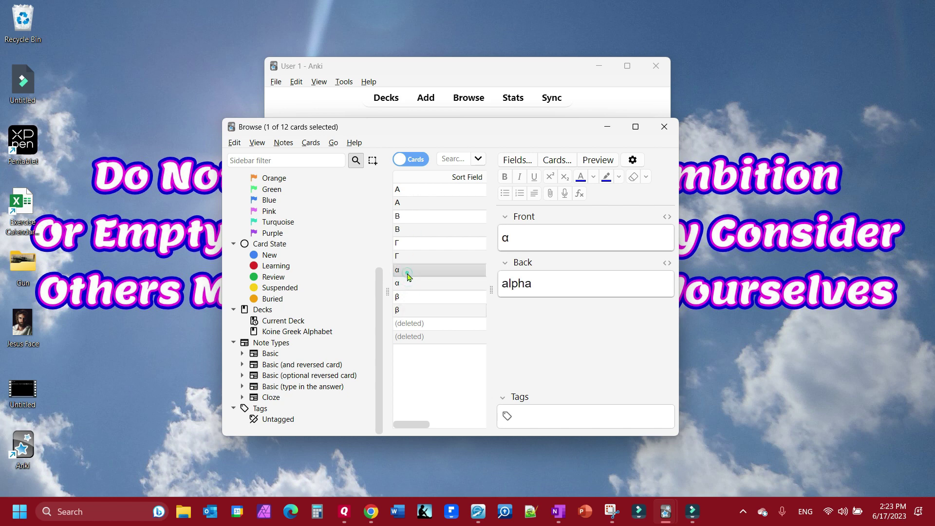
shift+click(408, 310)
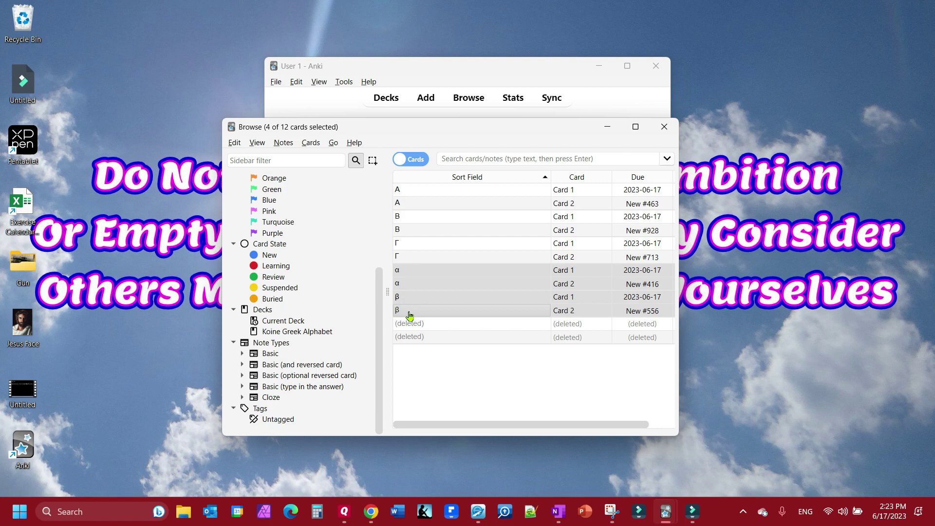
right_click(409, 312)
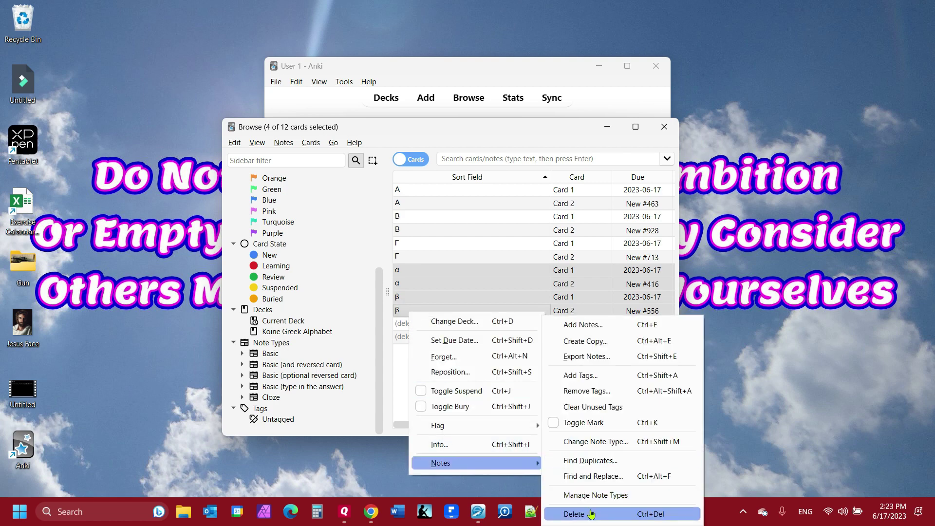
click(592, 512)
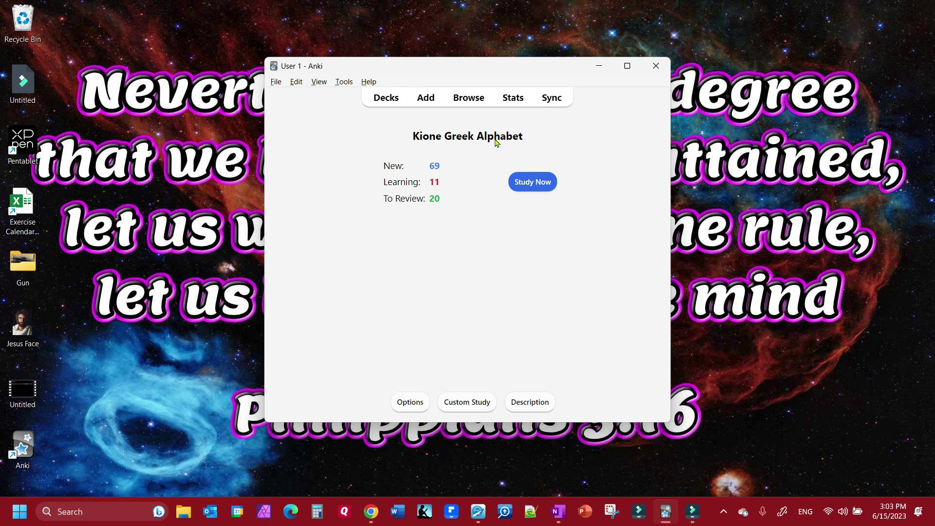
- Browse the Kione Greek Alphabet cards, widen the Sort Field column, and delete the note "I want to delete this card"
click(467, 99)
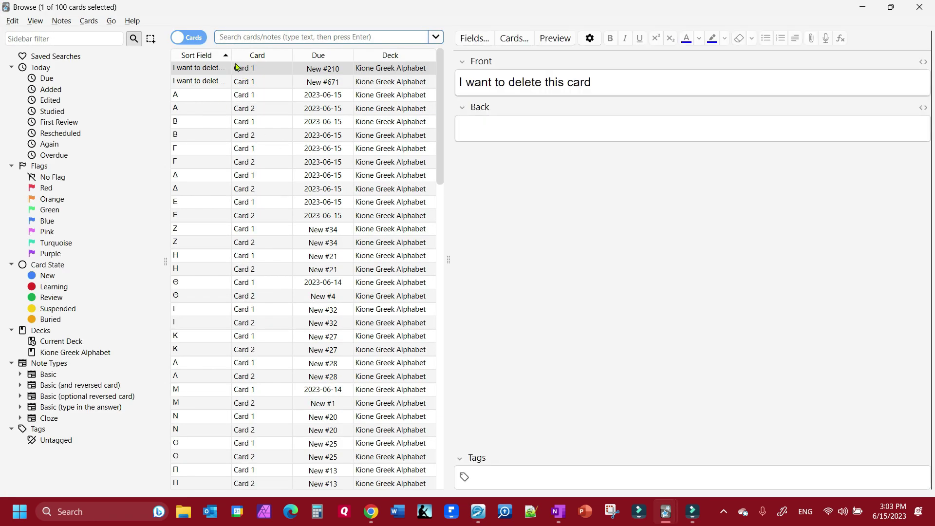
drag(231, 55, 329, 56)
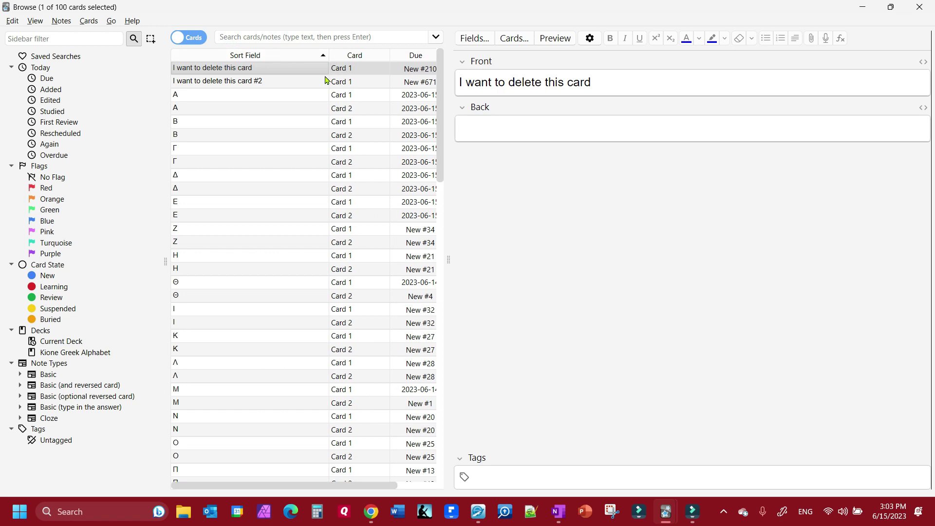
right_click(234, 71)
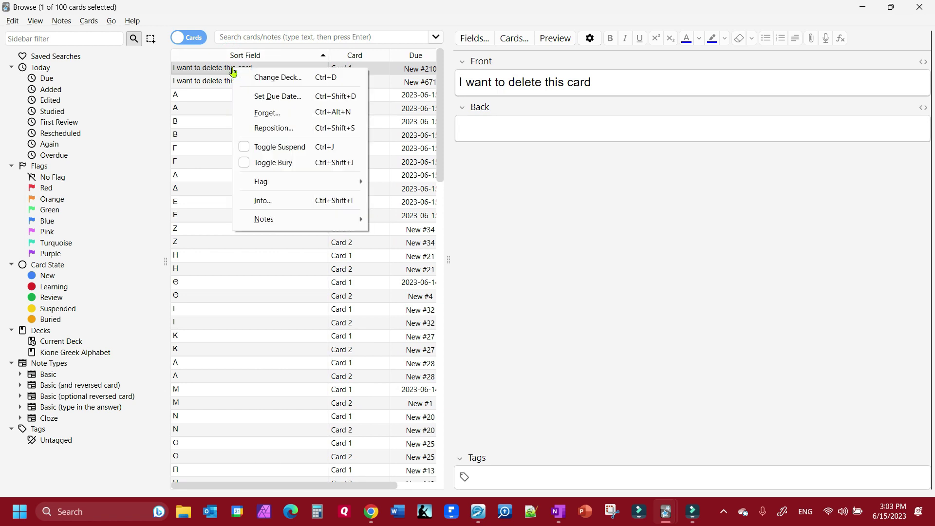
mouse_move(275, 223)
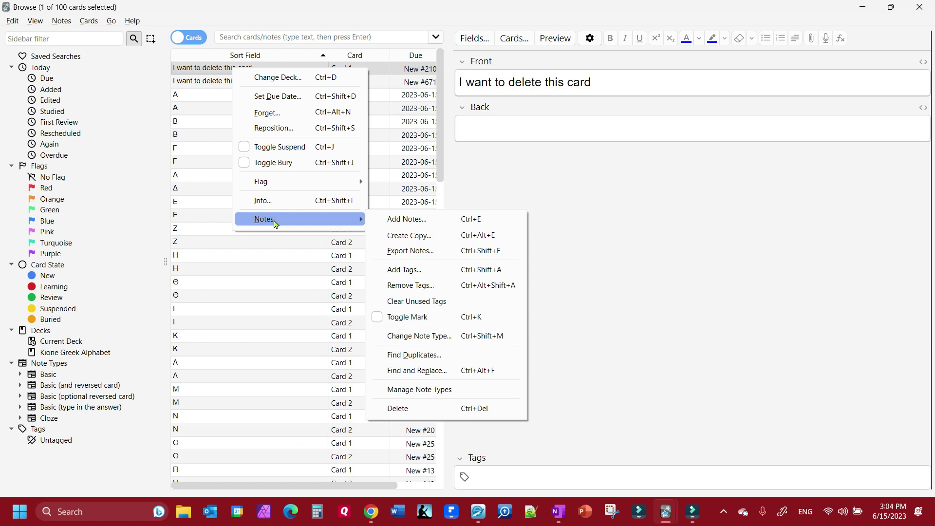
click(416, 412)
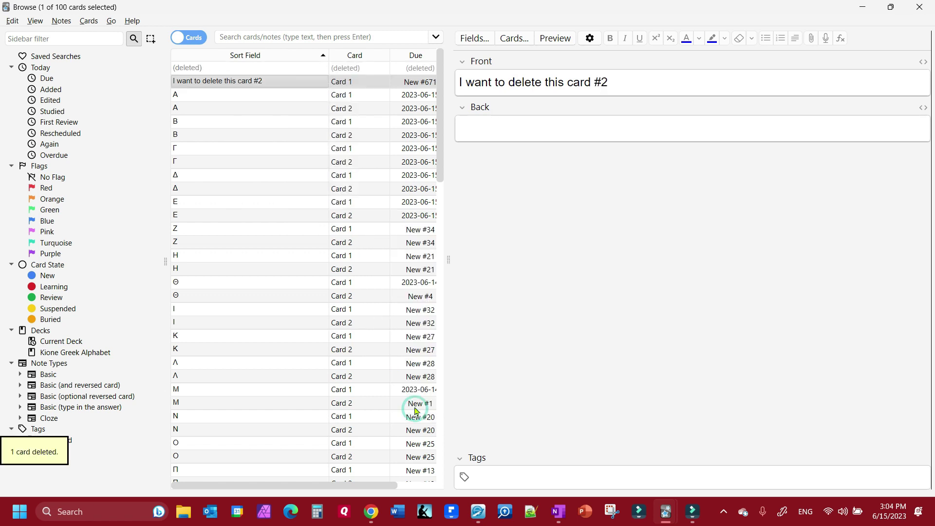
- Delete the note "I want to delete this card #2" from the Kione Greek Alphabet deck
right_click(237, 83)
mouse_move(313, 237)
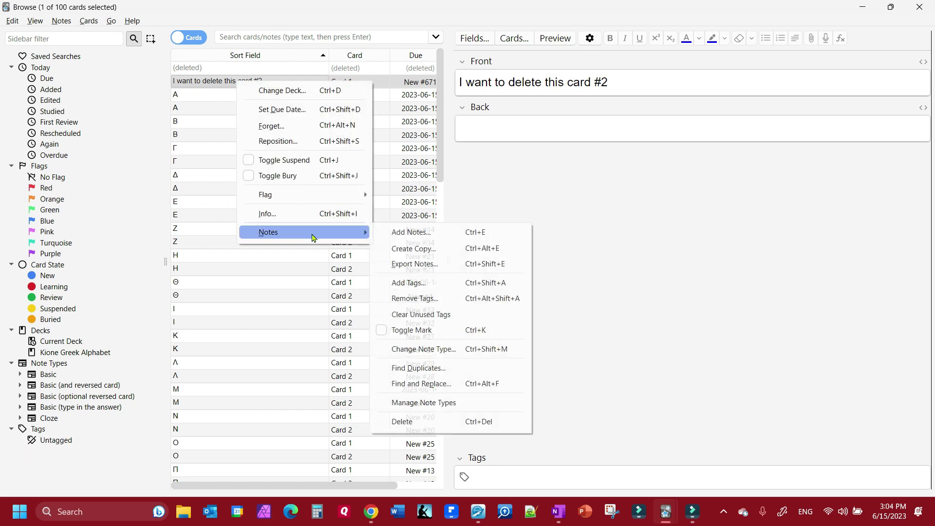
click(417, 422)
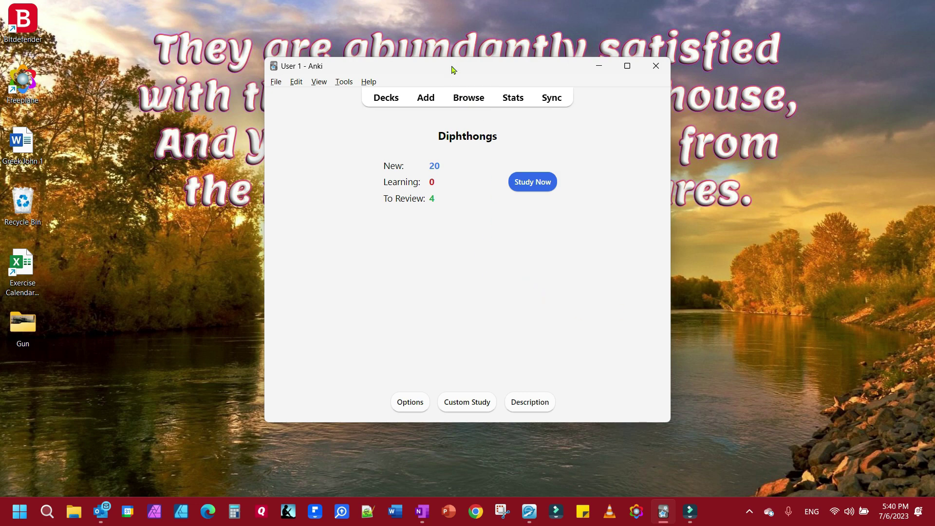
- Browse the cards, filtering the list by the Diphthongs deck and then by the Koine Greek Alphabet deck
click(467, 98)
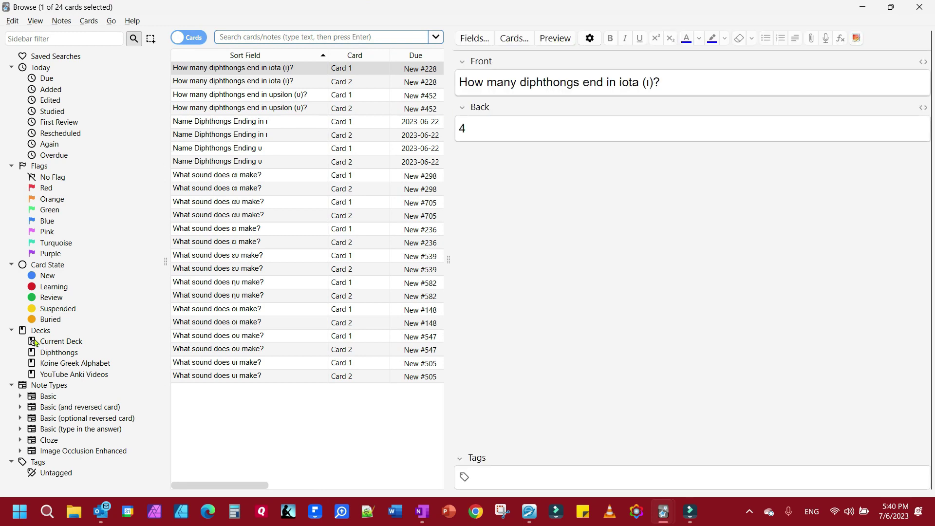
click(62, 355)
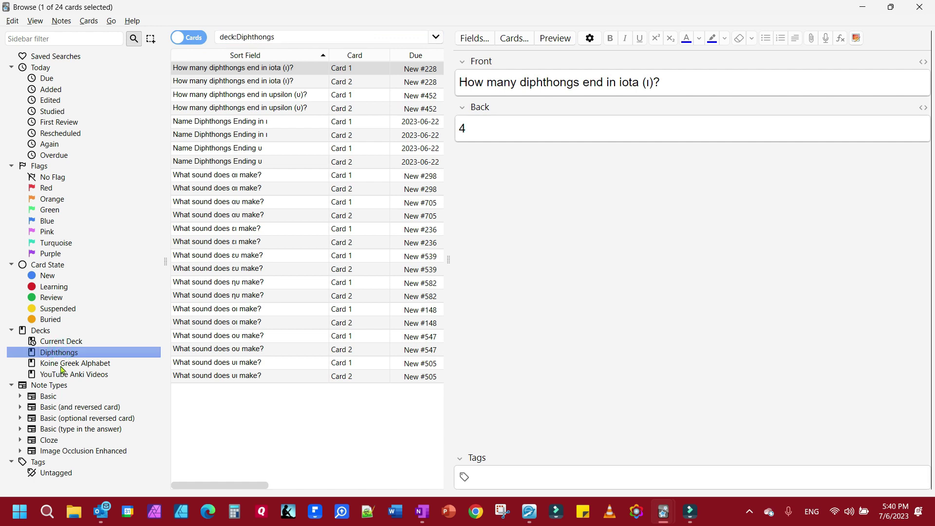
click(63, 364)
- Re-enter the Greek capital Δ as the front of the Delta note, then close the card browser and return to the deck list
click(181, 162)
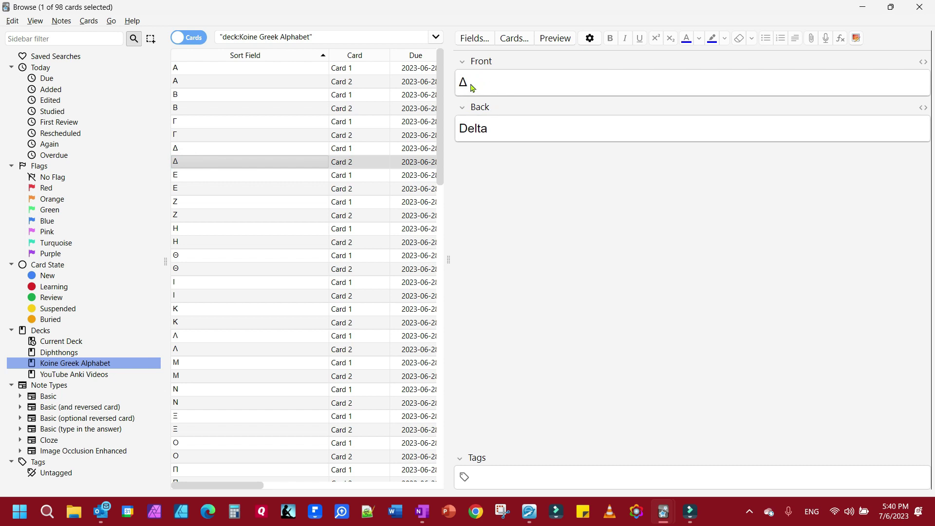
click(476, 88)
double_click(477, 88)
key(BackSpace)
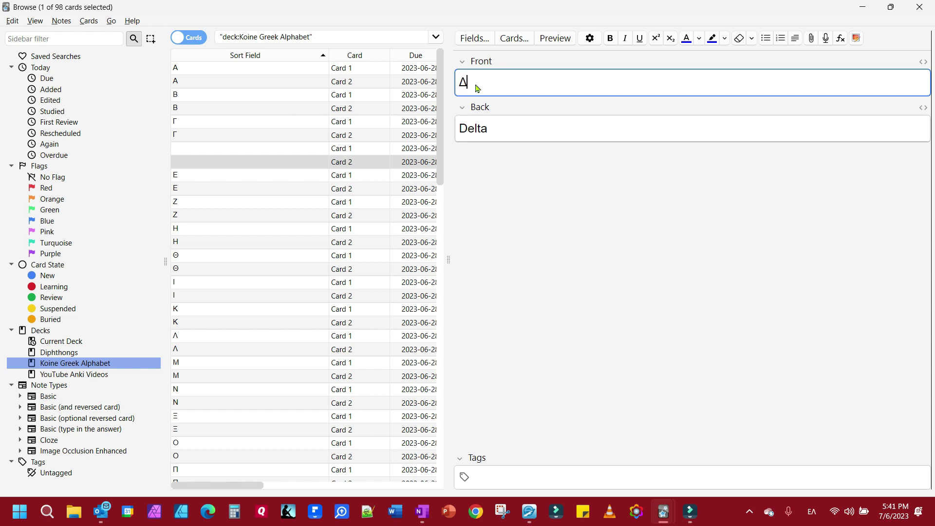
key(alt+shift)
click(920, 9)
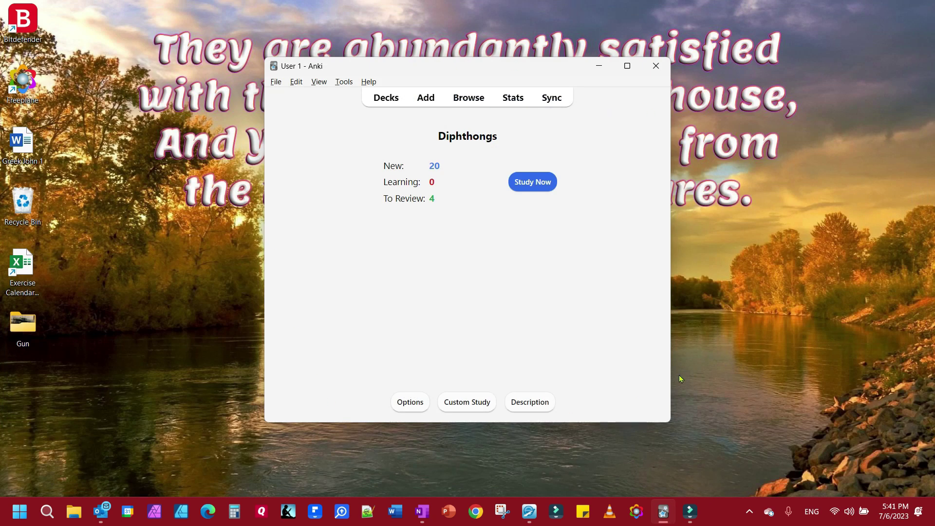
click(385, 100)
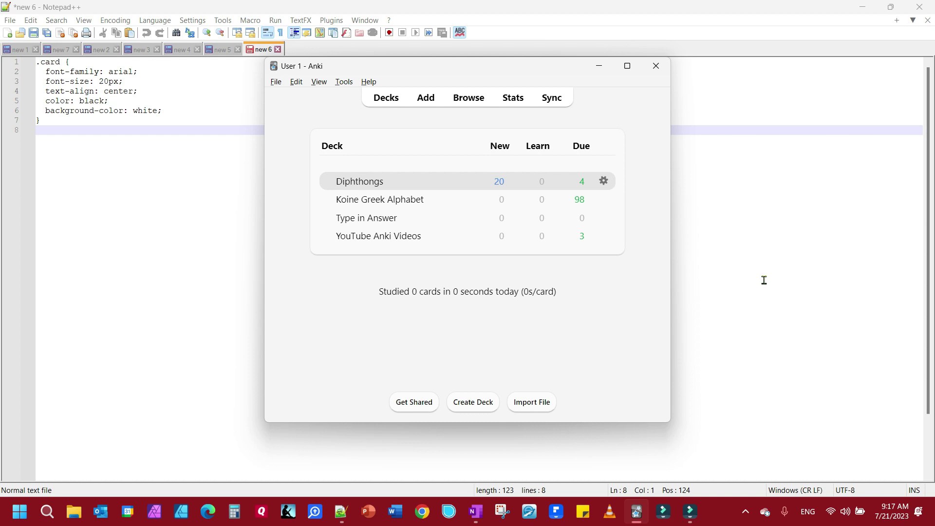
- Move the Anki window clear of the CSS text and select the font-family value arial in Notepad++
drag(395, 67, 496, 69)
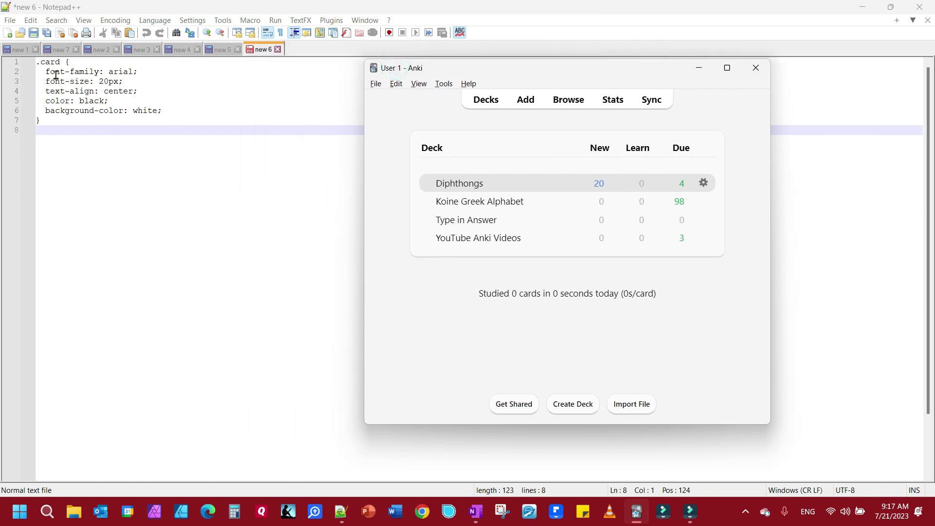
click(135, 72)
drag(134, 71, 110, 72)
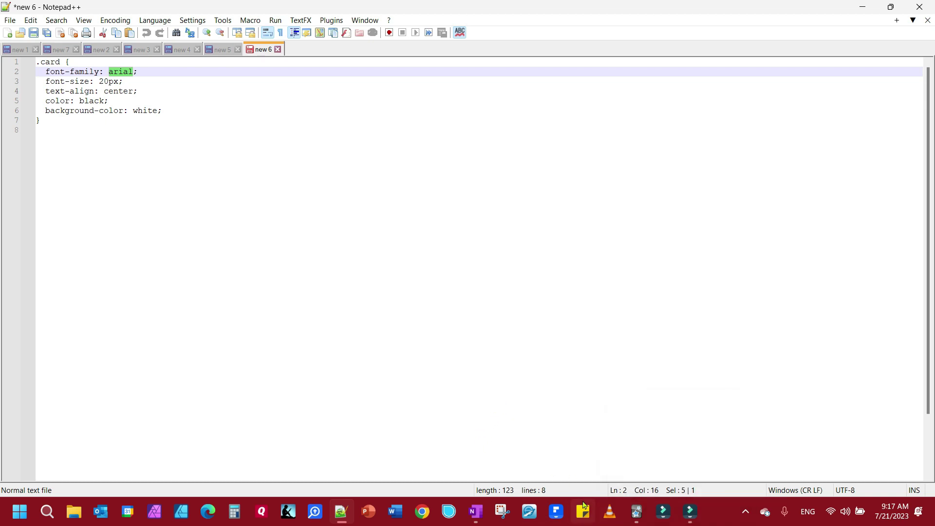
click(636, 511)
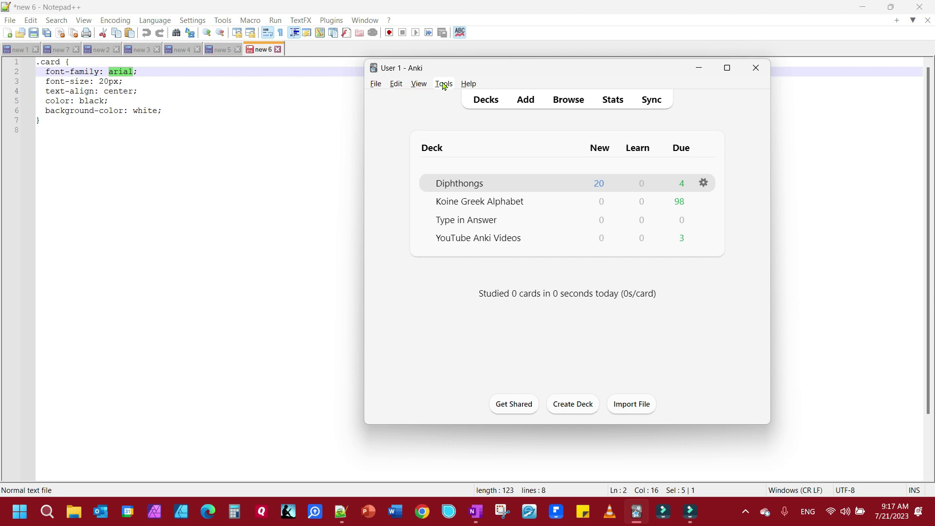
click(342, 511)
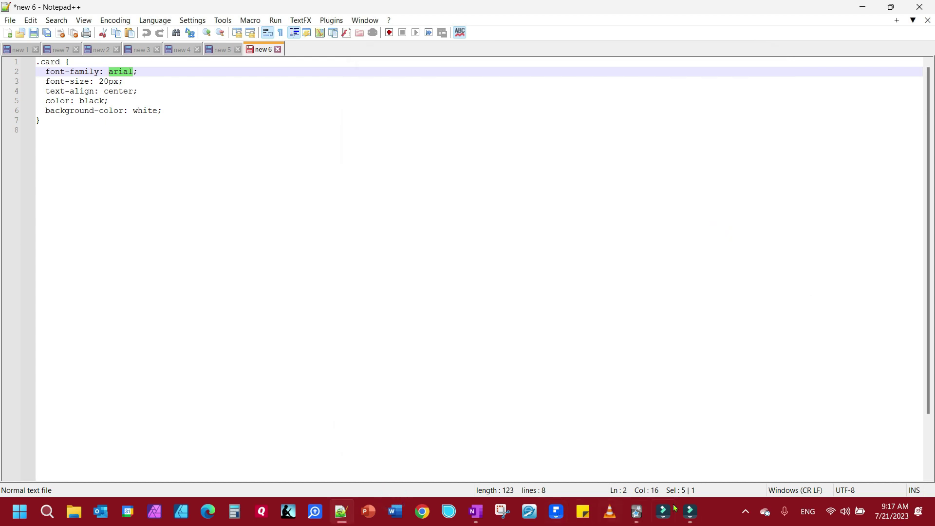
- Switch to Anki, open the note type manager and go through the listed note types, finishing with Basic selected
click(637, 512)
click(444, 84)
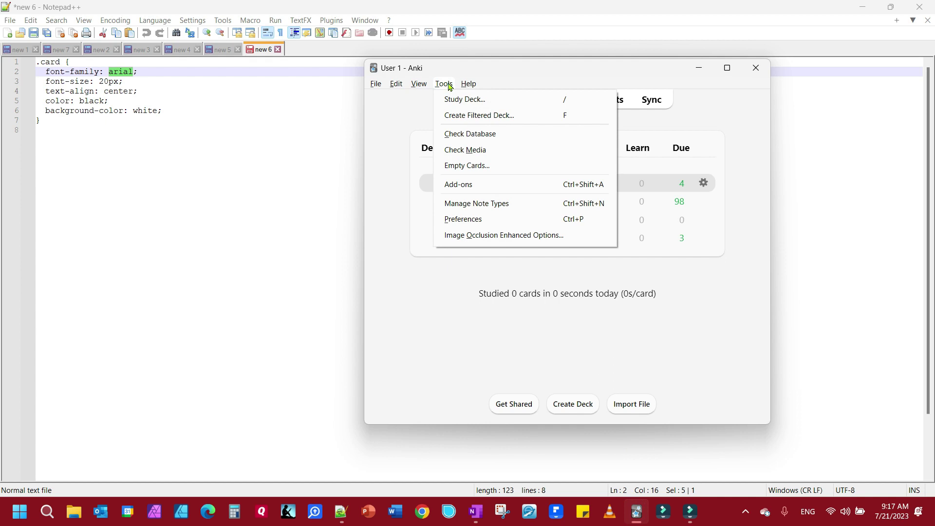
click(479, 205)
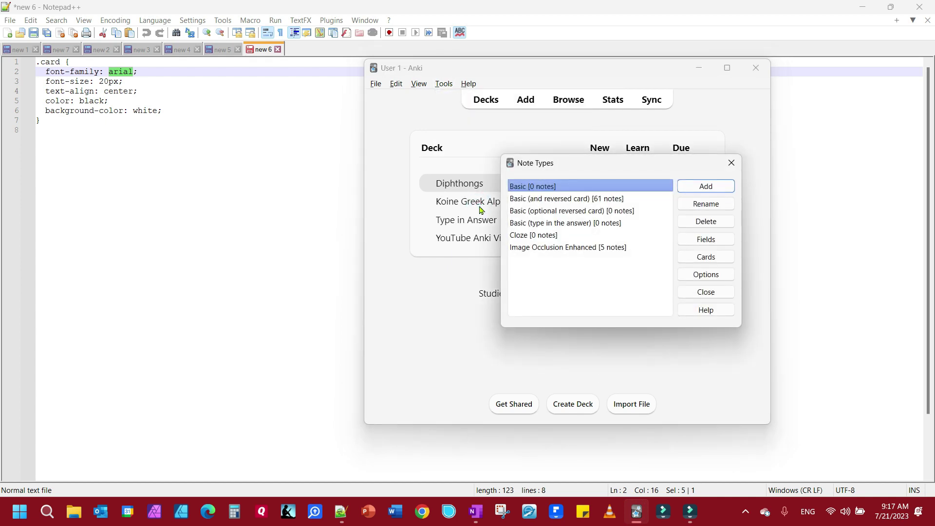
click(529, 199)
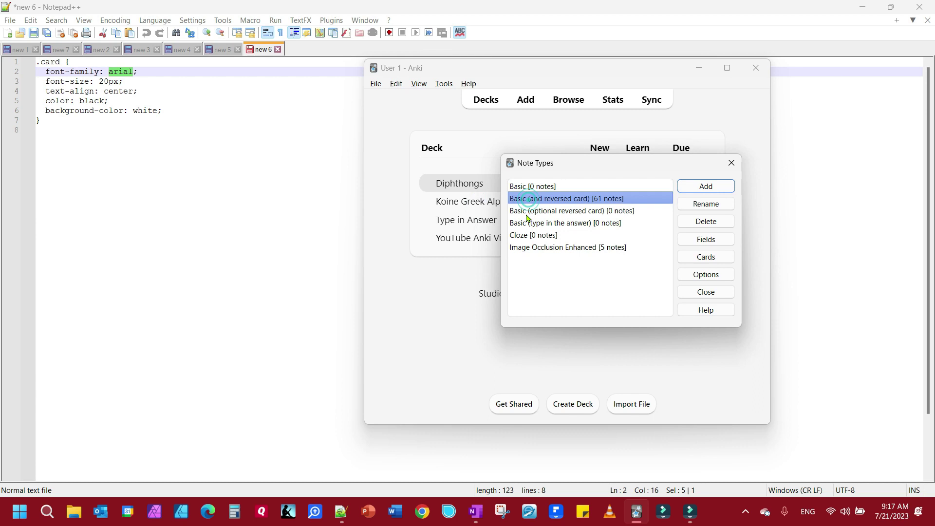
click(526, 212)
click(526, 224)
click(527, 236)
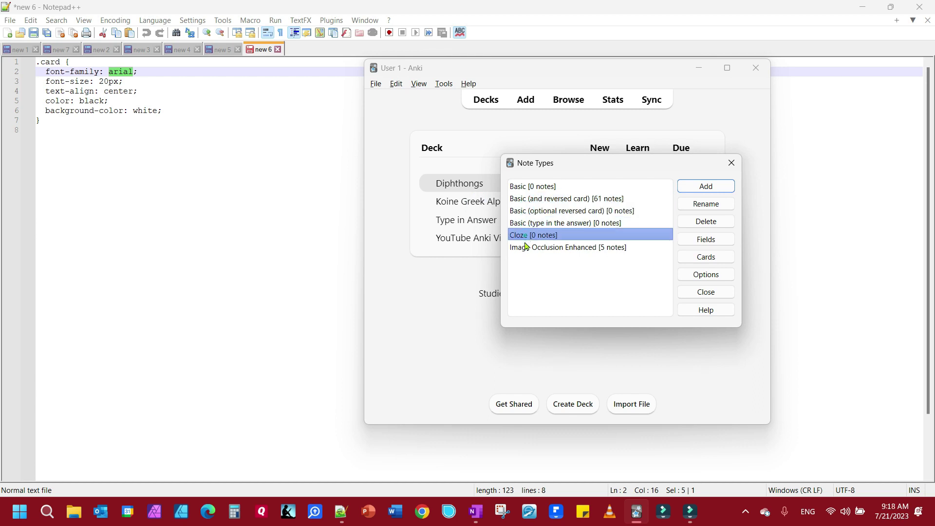
click(525, 248)
click(527, 184)
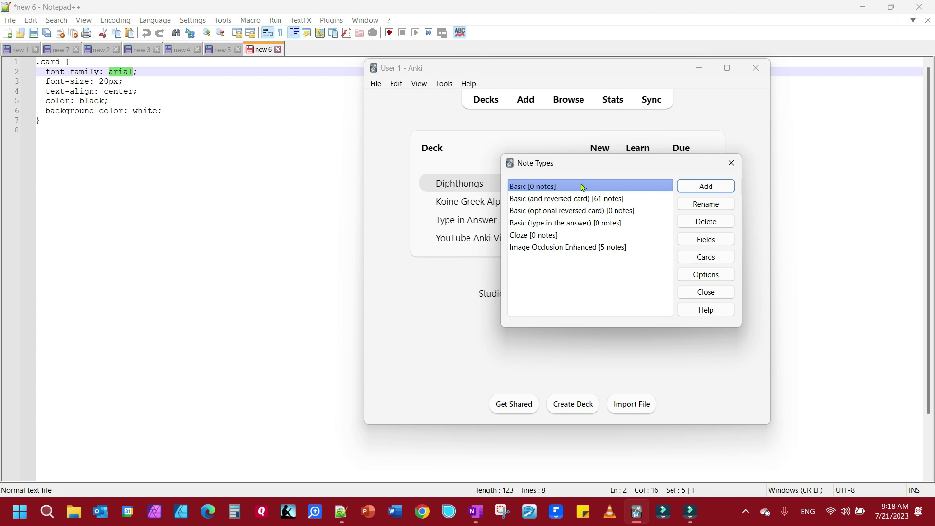
- Open the card styling of the Basic note type and select the font-family value Galatia SIL
click(691, 257)
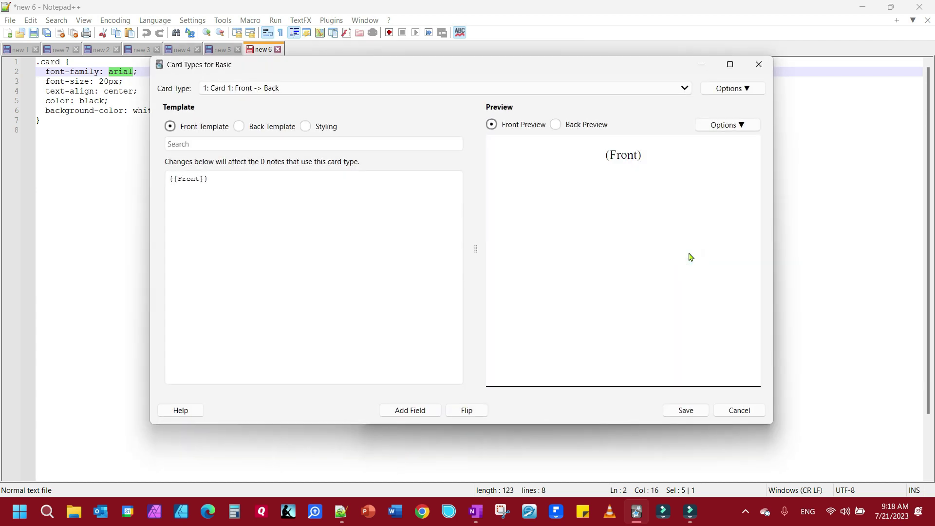
click(305, 126)
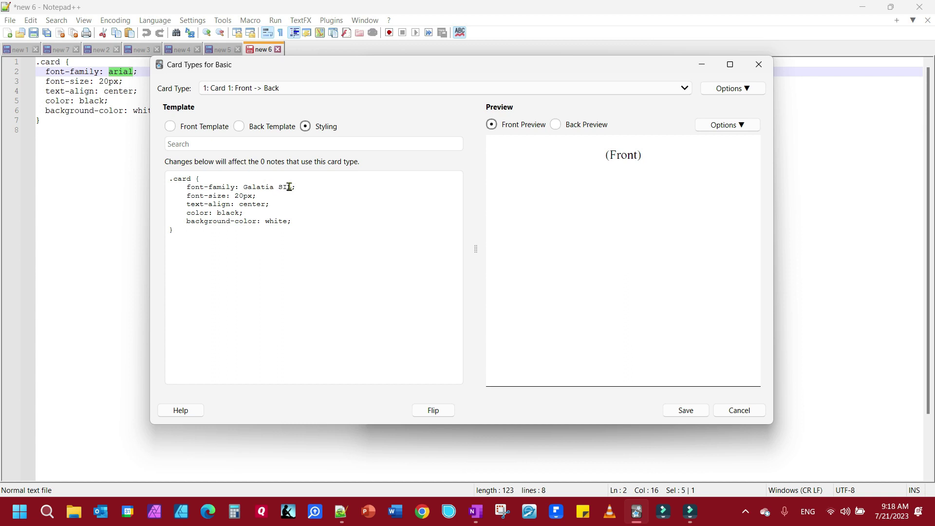
drag(289, 186, 243, 188)
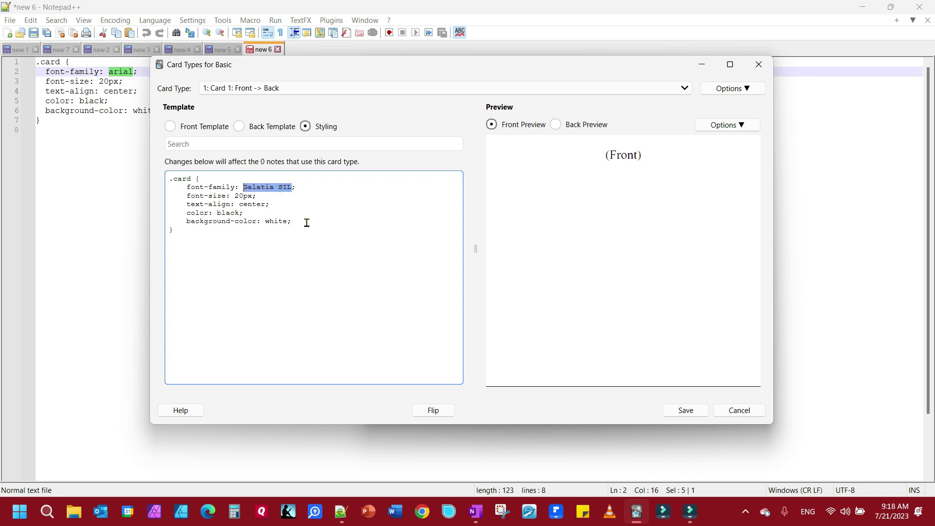
click(290, 201)
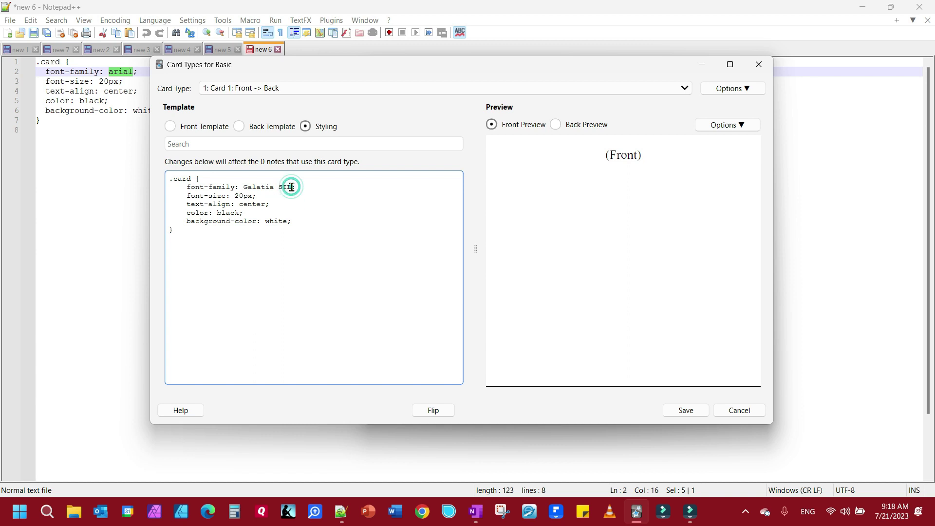
drag(293, 187, 244, 192)
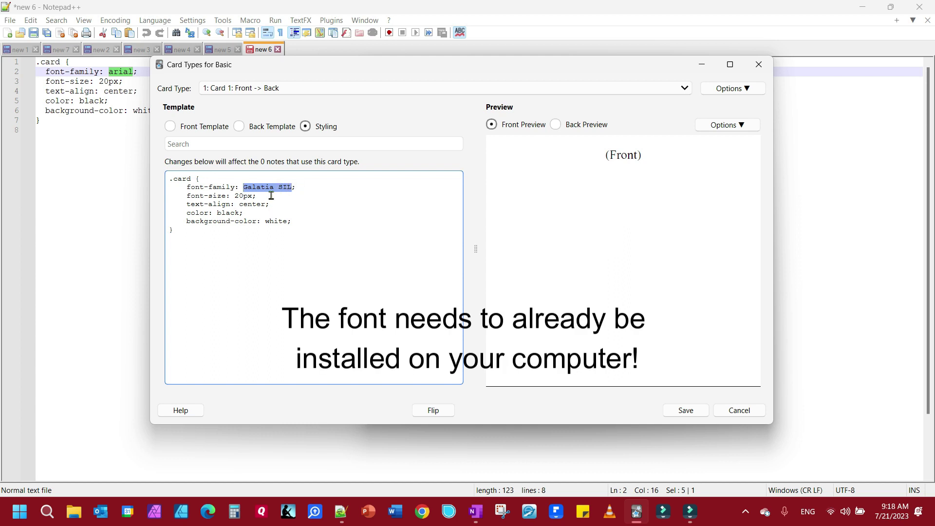
- Go through the font-size, text-align, color and background-color settings in the Basic card styling
click(239, 195)
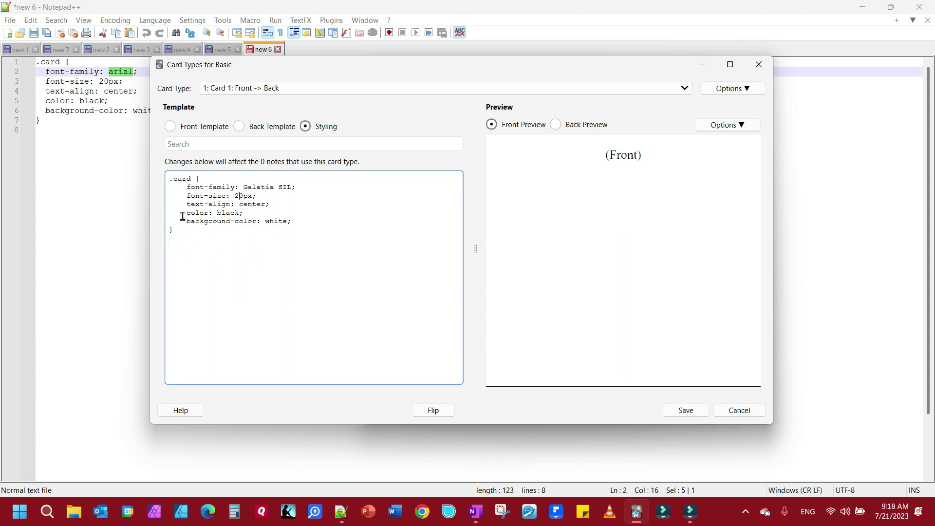
click(304, 186)
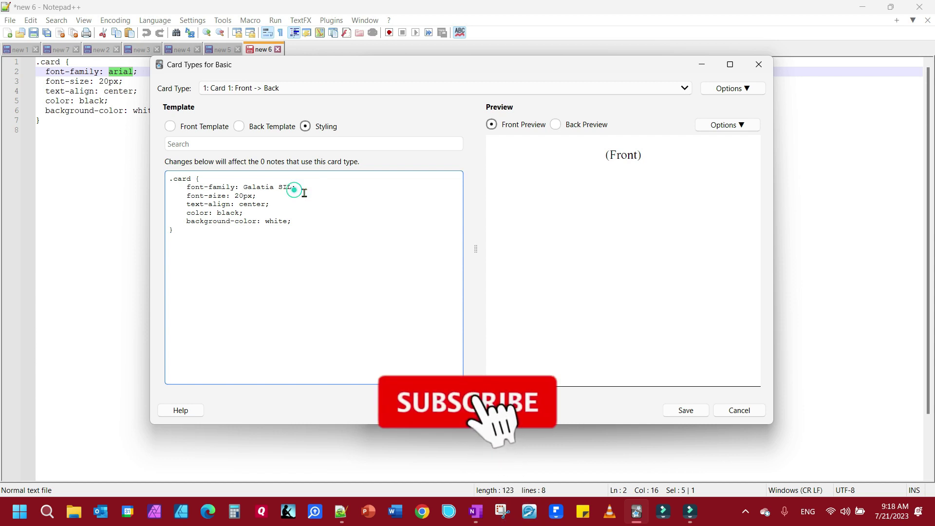
click(242, 195)
drag(242, 196, 234, 196)
click(260, 204)
click(240, 214)
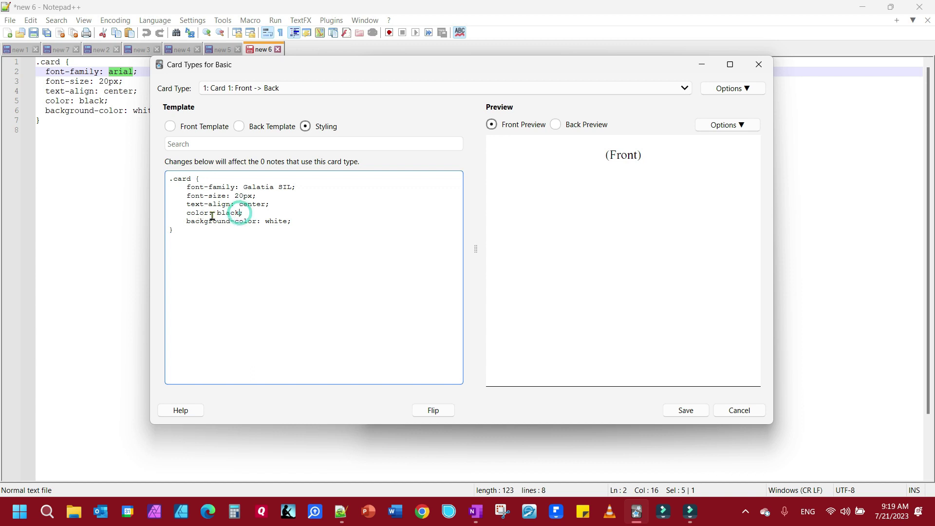
click(289, 220)
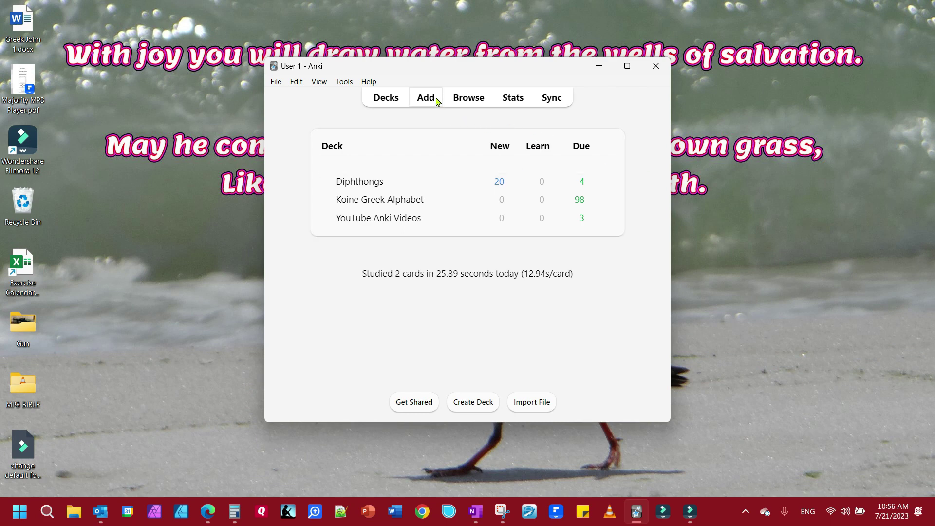
- Create a new deck named Type in Answers YouTube from the deck list
click(386, 97)
click(484, 407)
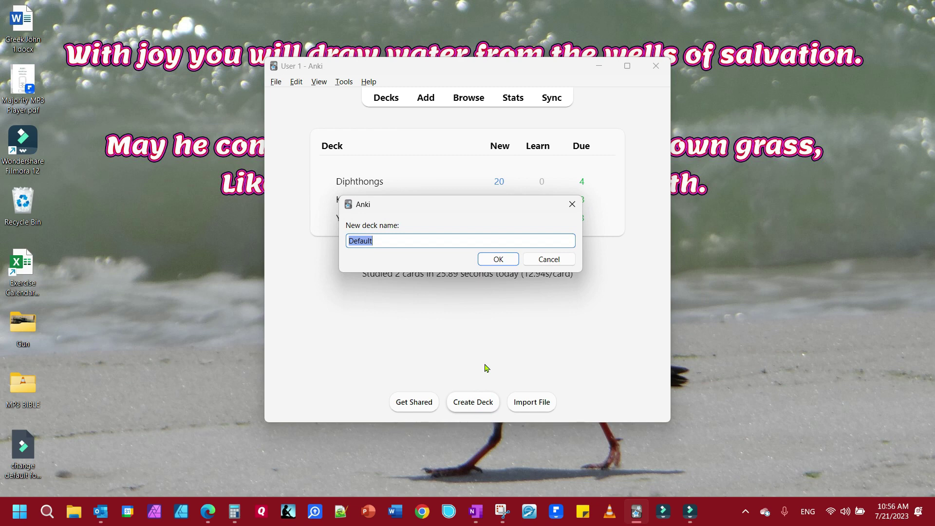
text(Ty)
text(pe in Answers YouTube)
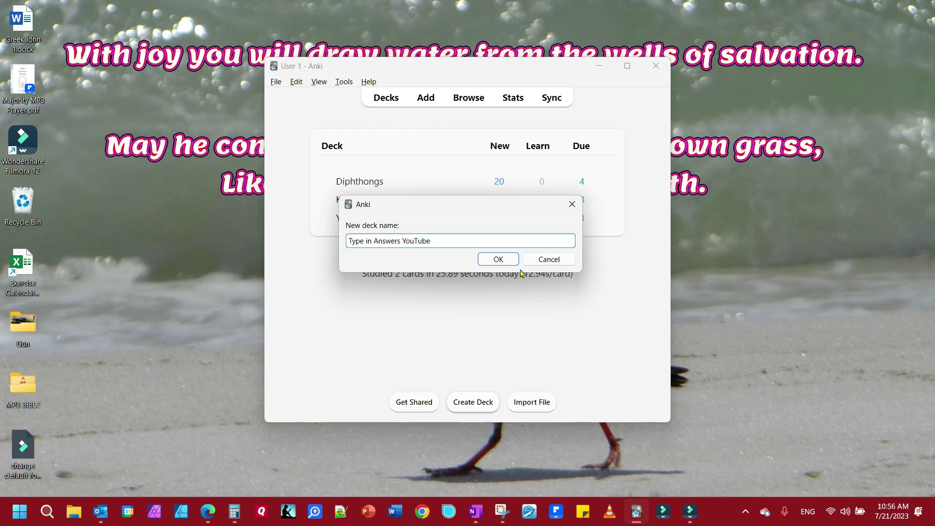
click(504, 262)
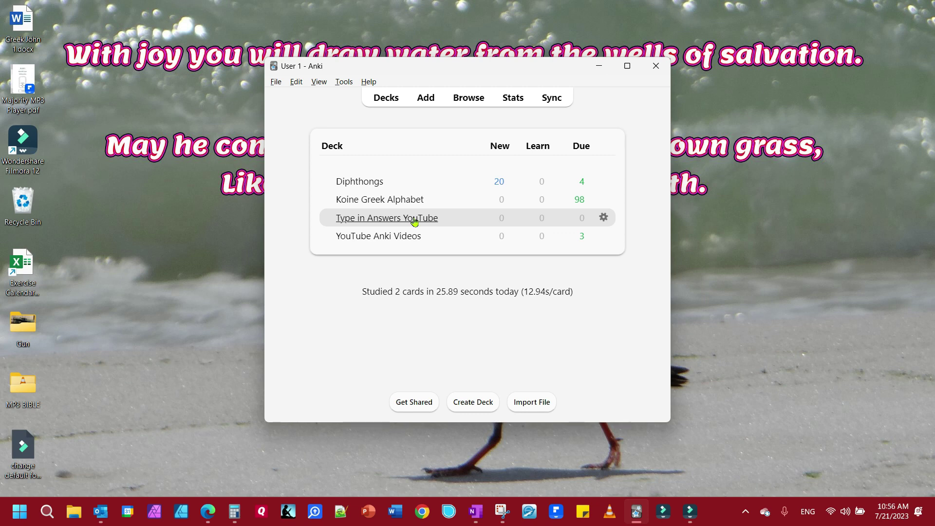
- Start a new note with the note type Basic (type in the answer) in the Type in Answers YouTube deck
click(427, 97)
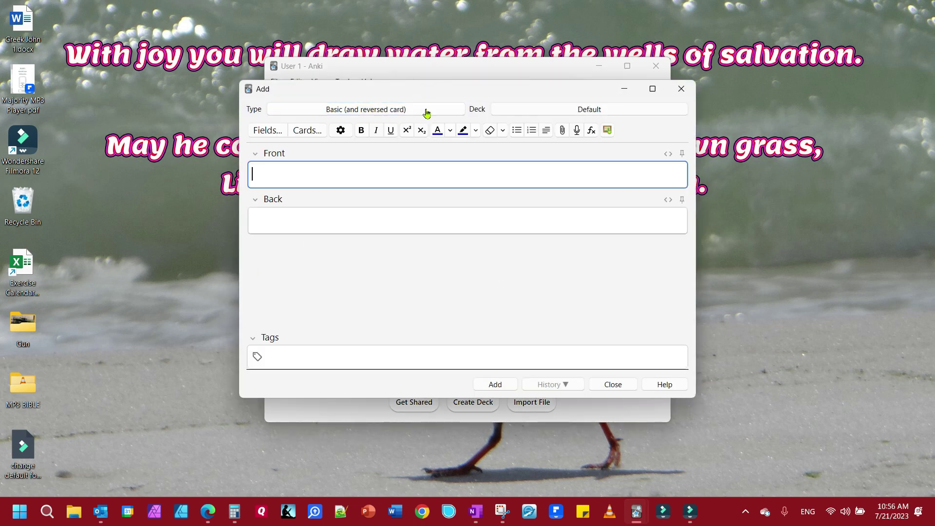
click(426, 111)
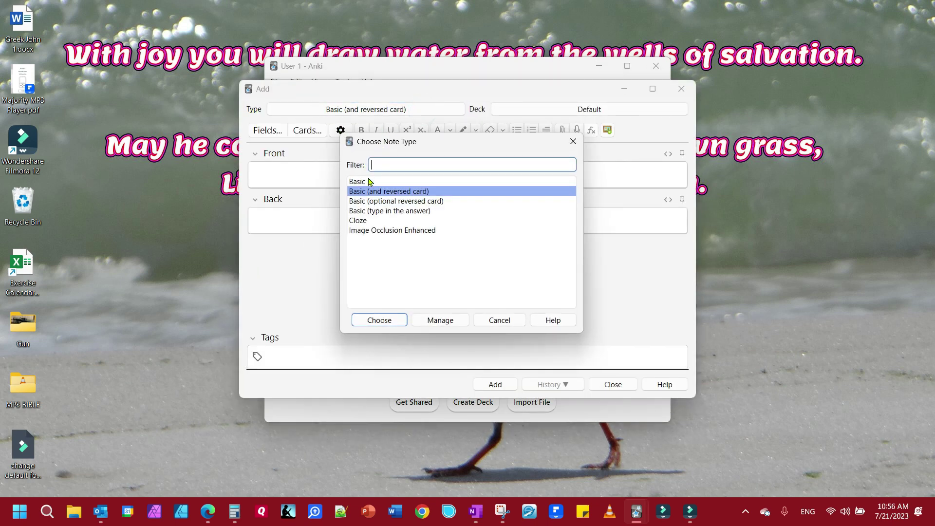
click(385, 211)
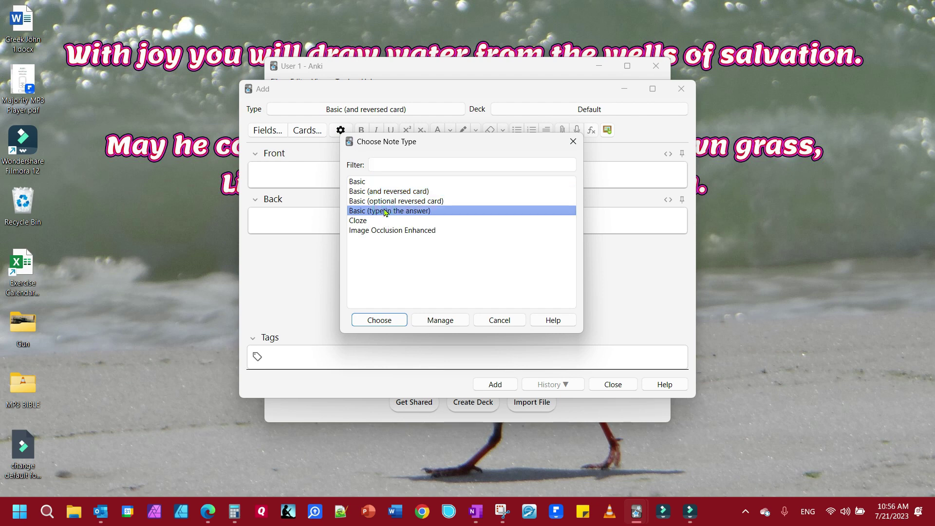
click(396, 320)
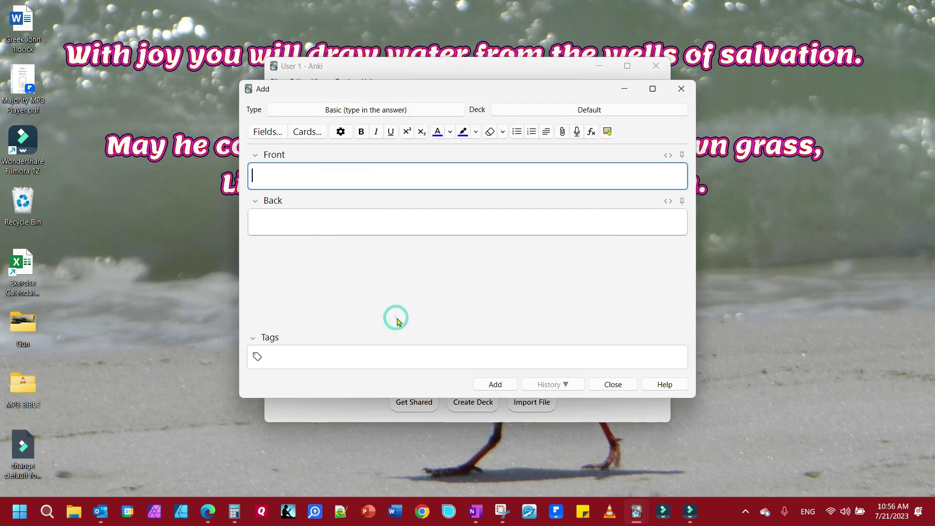
click(556, 112)
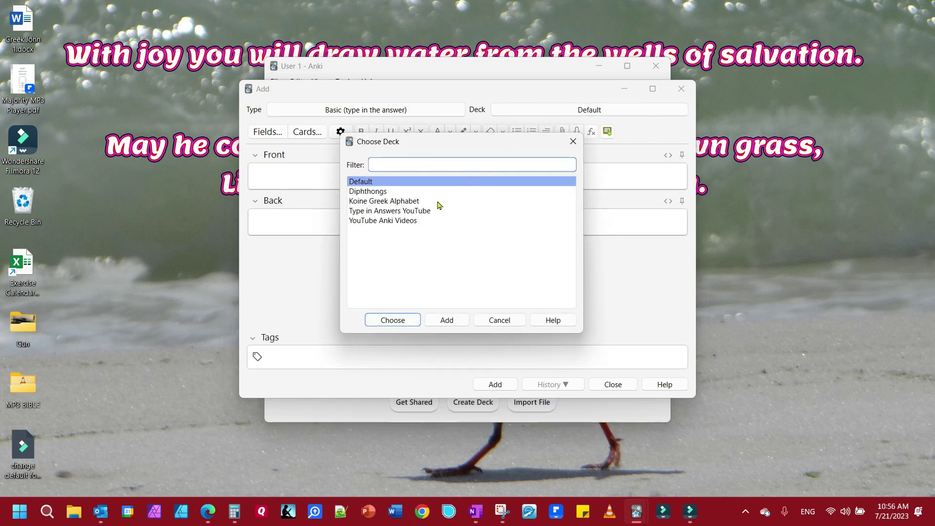
click(415, 210)
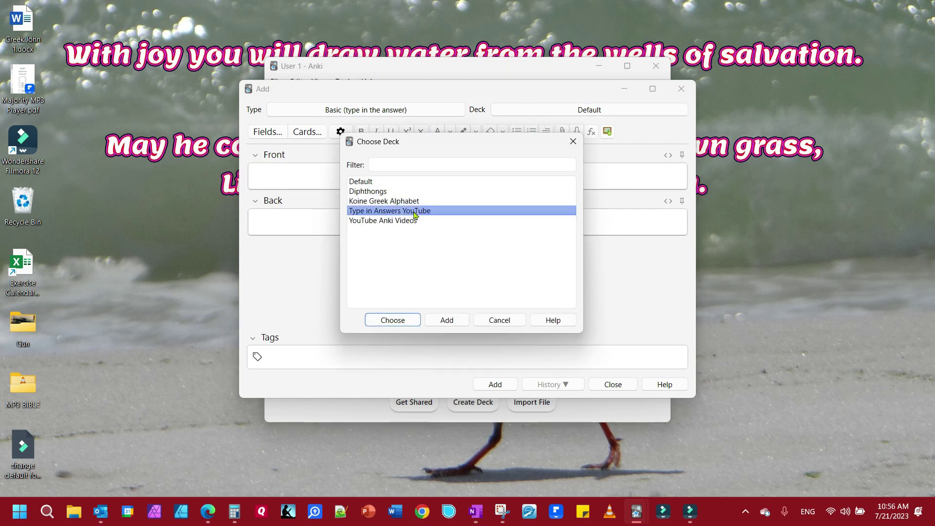
click(388, 320)
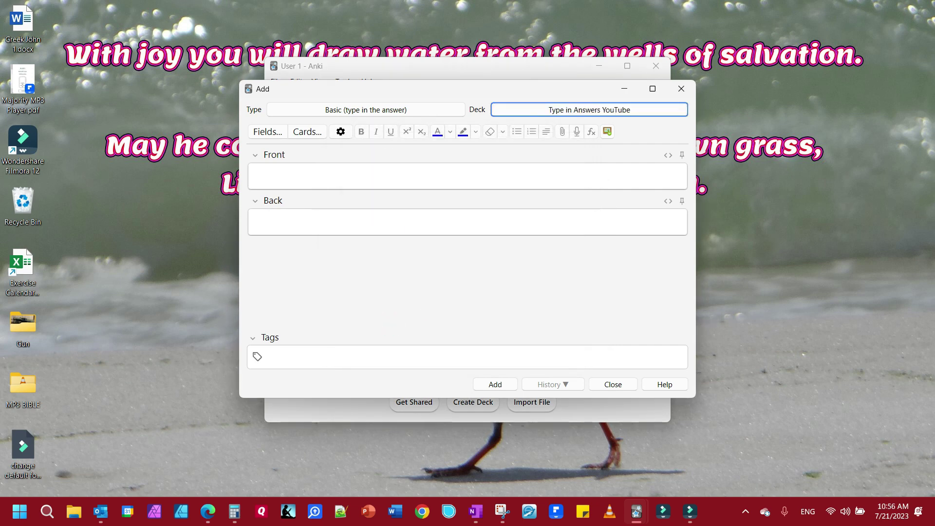
- Add a note with front ἄγγελος and back "aggelos: angel or messanger", and close the note entry window
key(alt+Tab)
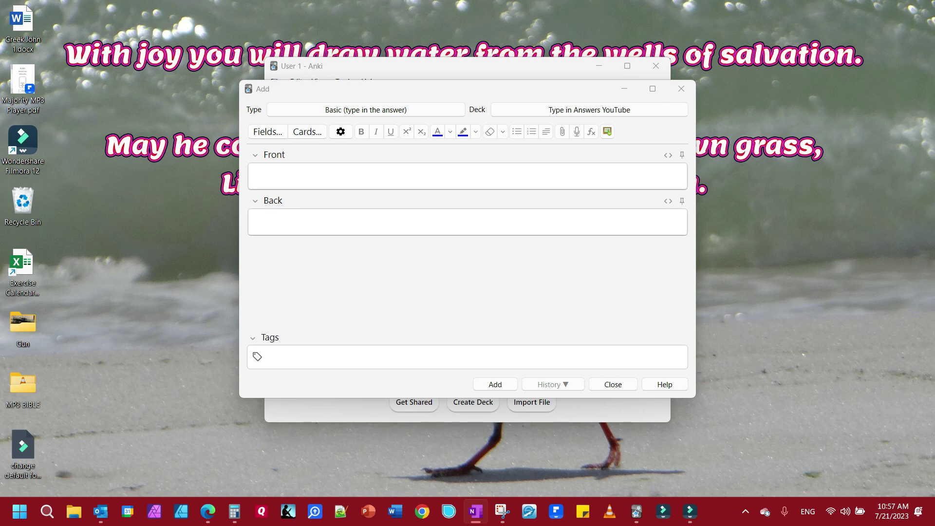
click(297, 184)
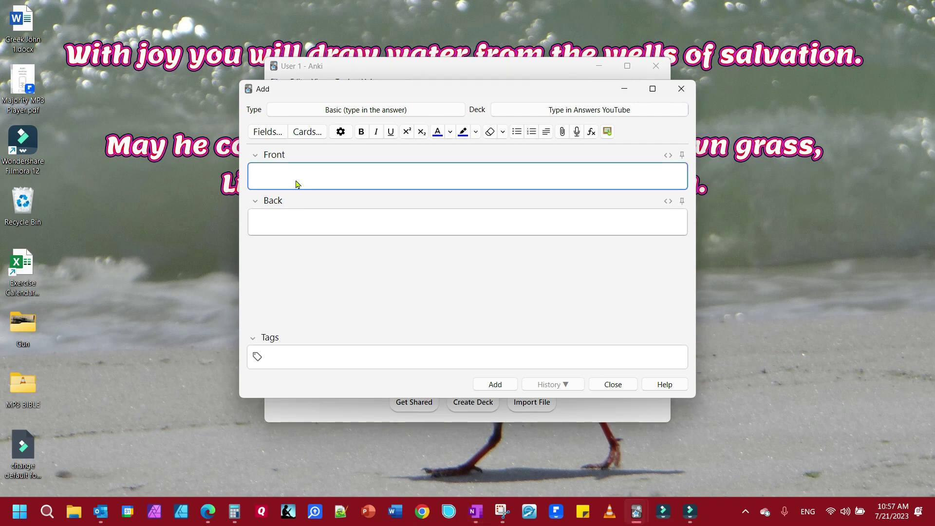
text(ἄγγελος)
click(275, 227)
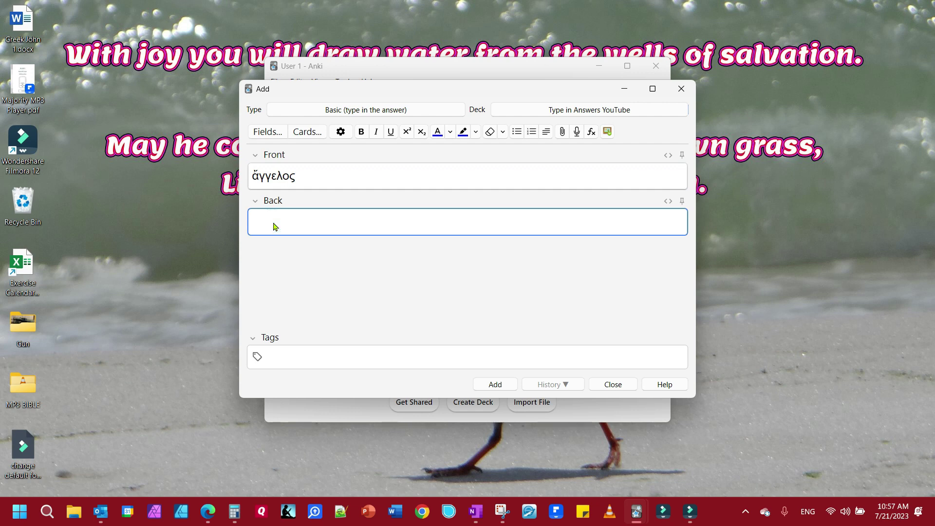
text(aggelos)
text(: angel o)
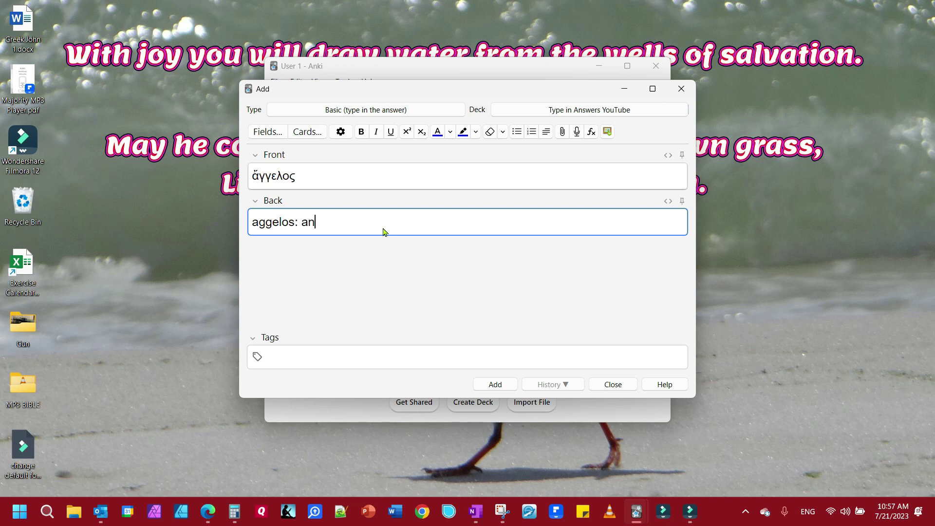
text(r messanger)
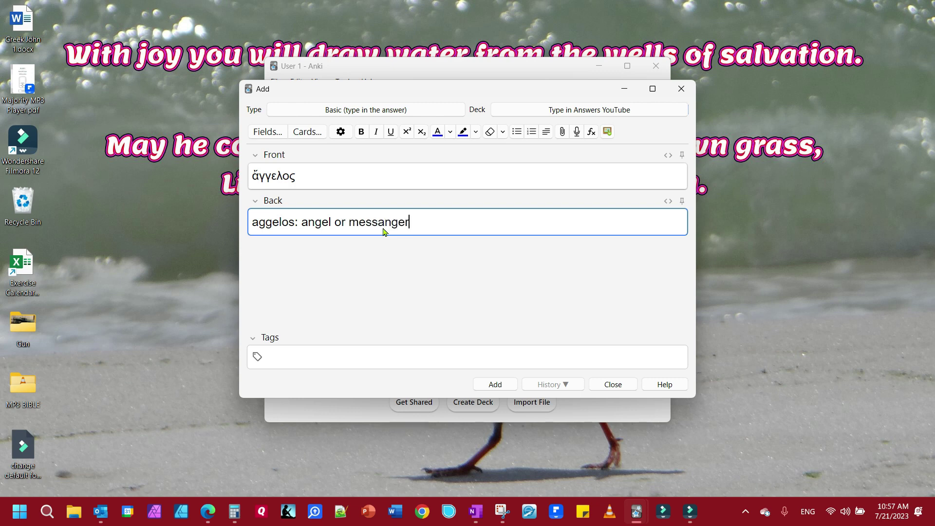
click(493, 384)
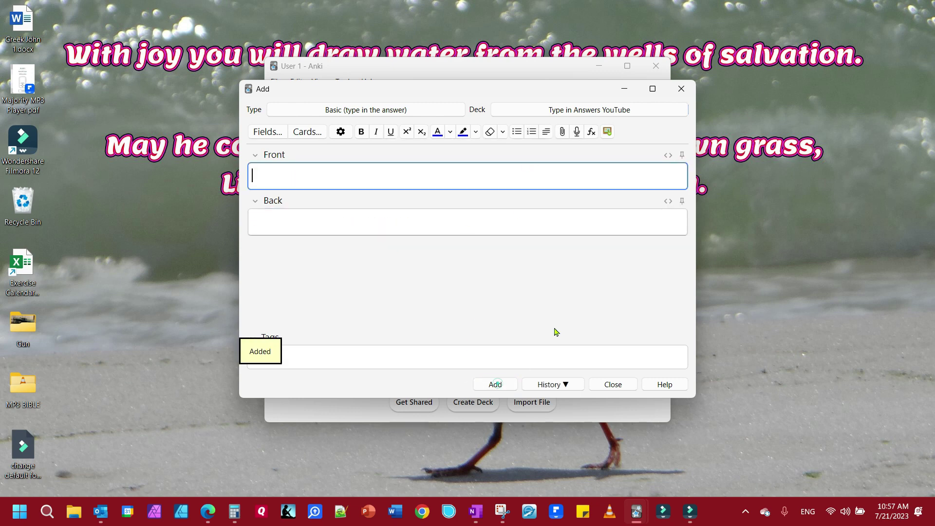
click(681, 88)
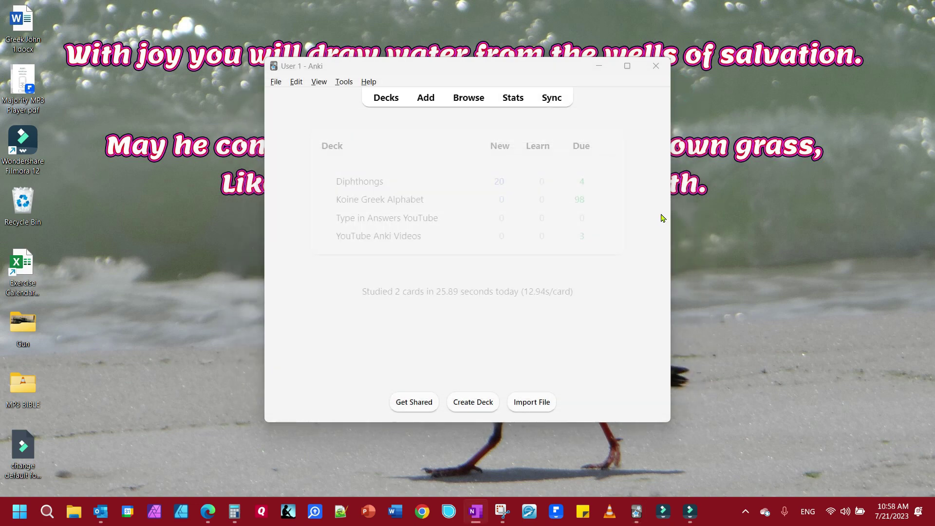
- Study the Type in Answers YouTube deck, answering the ἄγγελος card with "aggelos: angel or messanger" and showing its answer
click(385, 100)
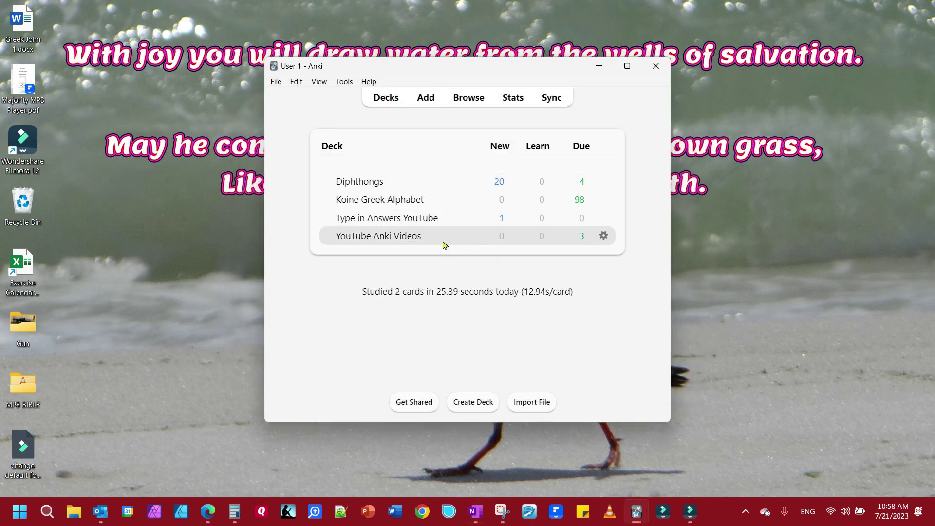
click(401, 218)
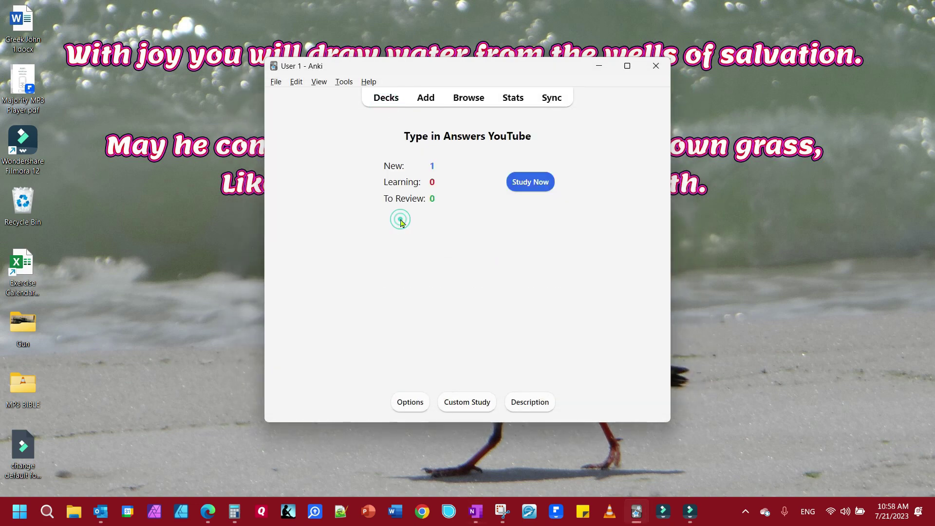
click(524, 182)
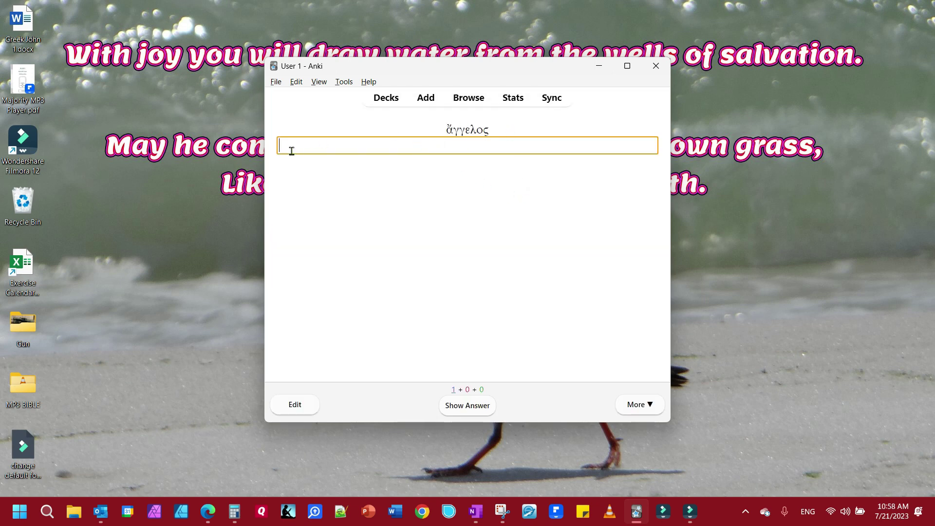
click(430, 148)
text(aggelos:)
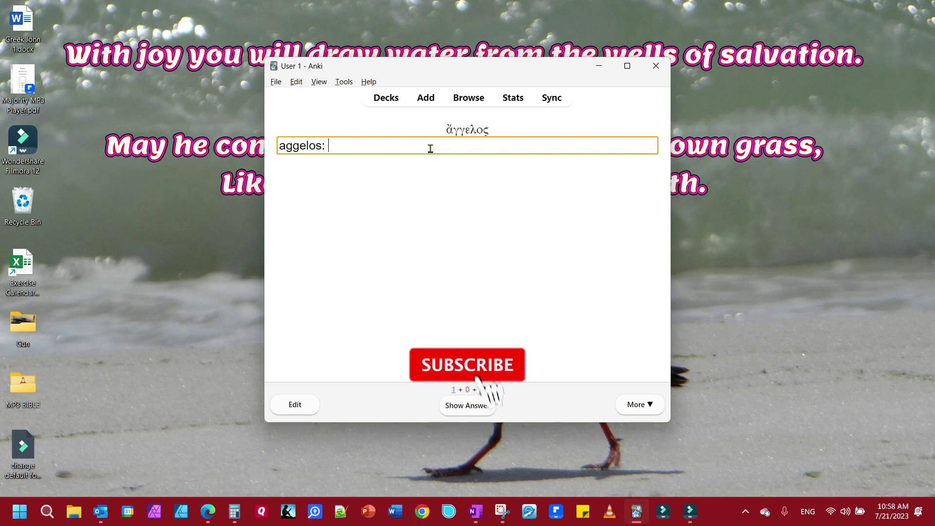
text( ange)
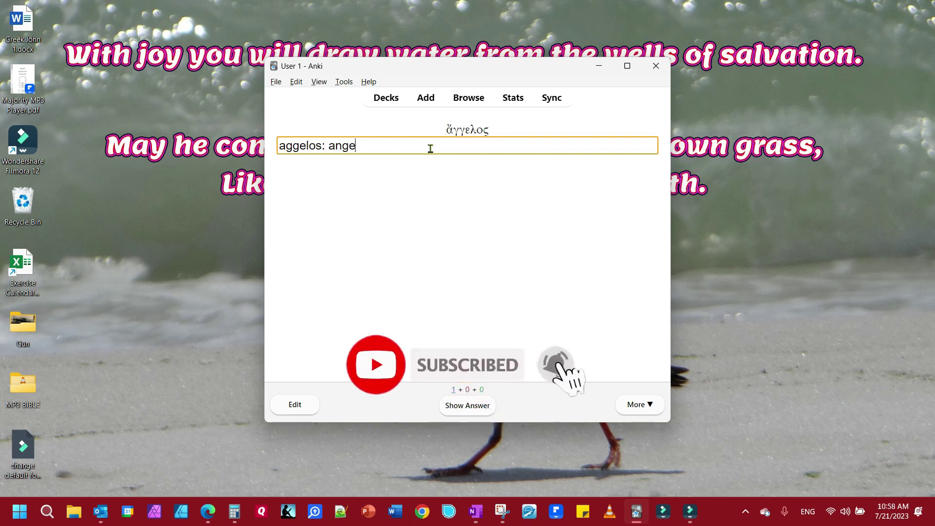
text(l or messanger)
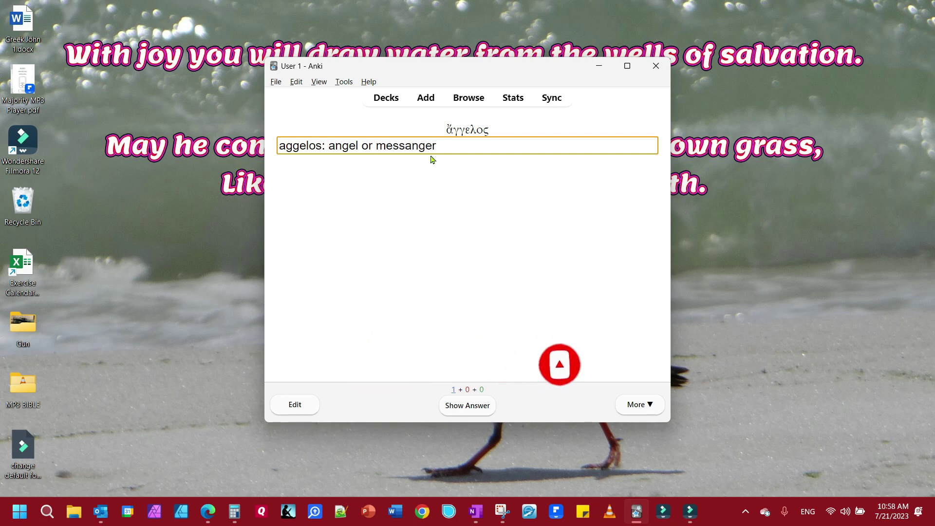
click(472, 410)
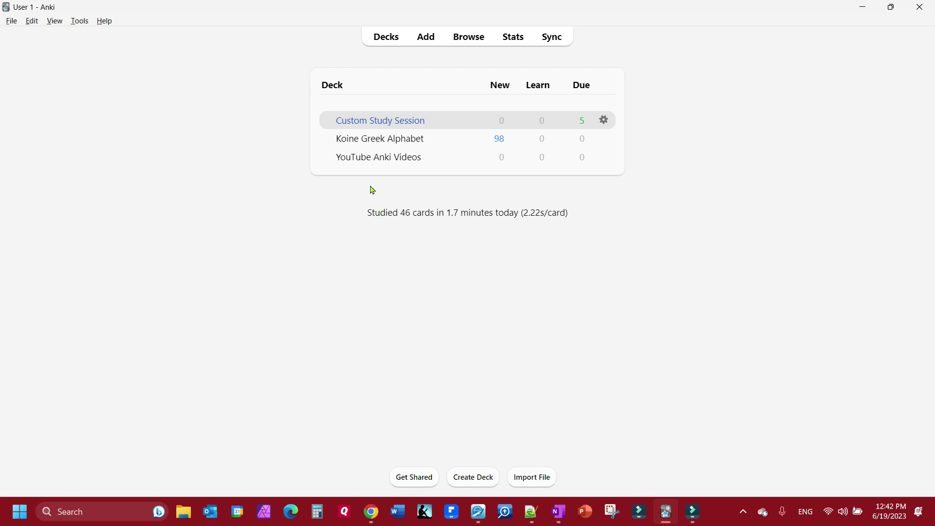
- Set up a Review ahead custom study session for the YouTube Anki Videos deck and start studying it
click(368, 158)
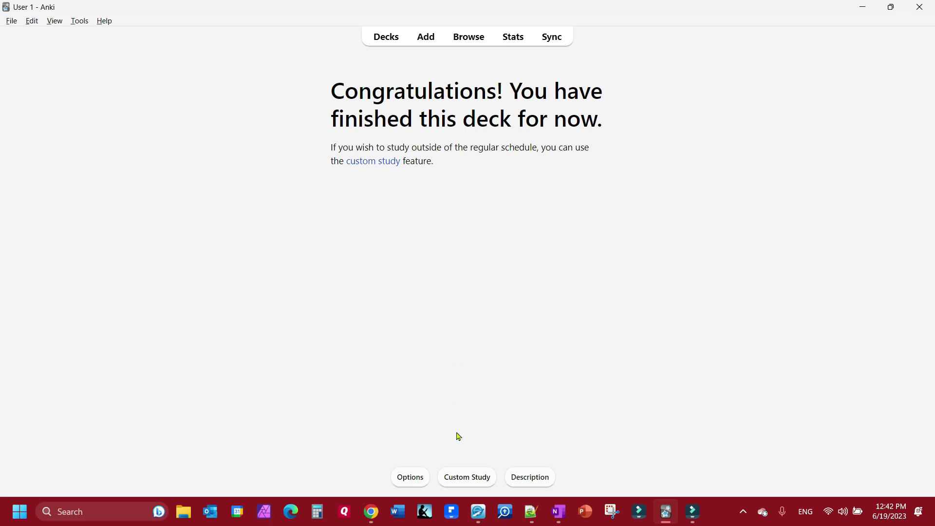
click(461, 482)
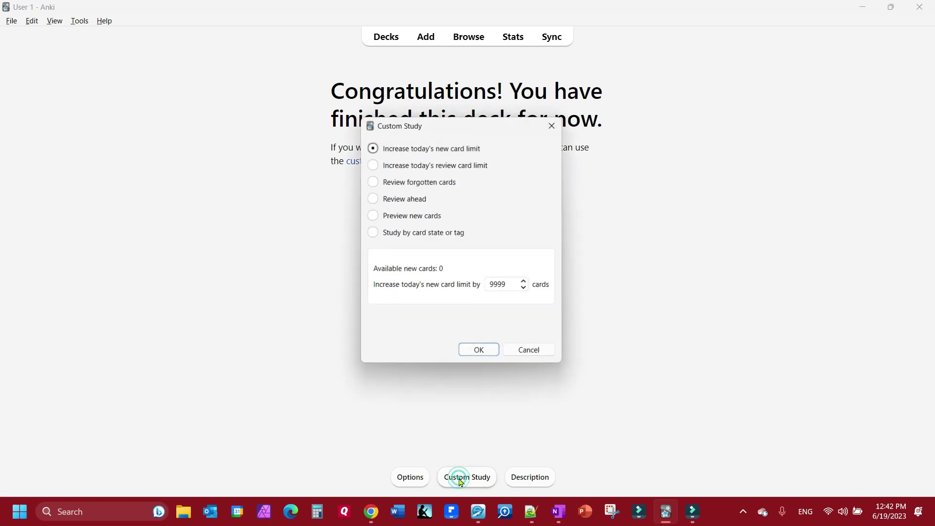
click(380, 197)
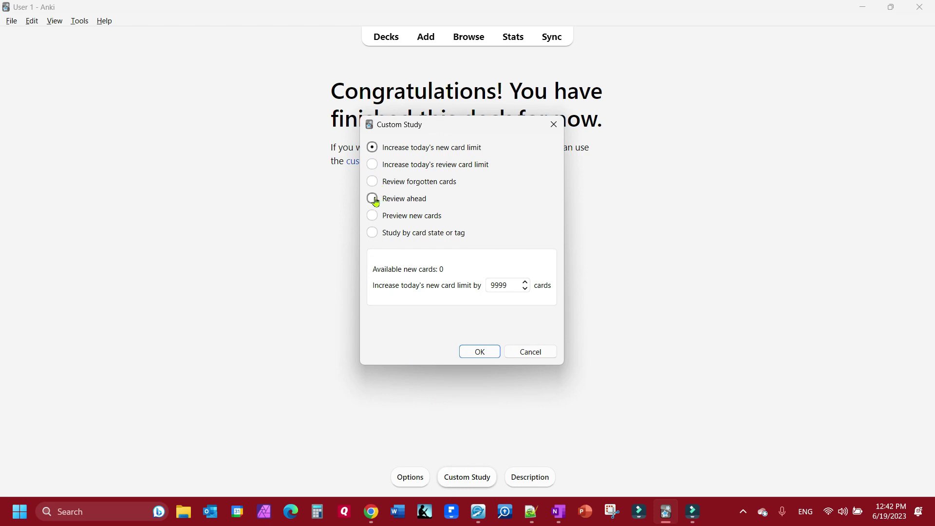
click(480, 354)
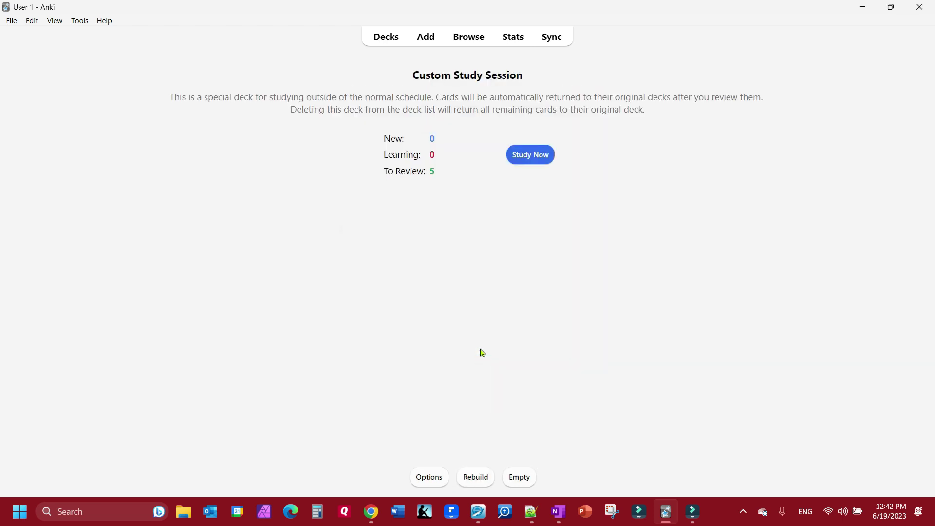
click(531, 155)
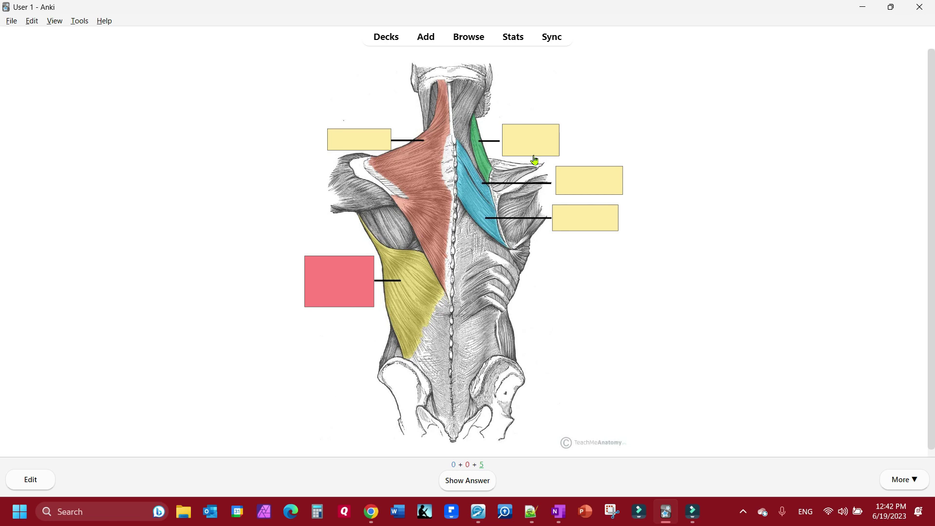
- Go through the back muscle image cards in the session, showing each answer and rating it Good
key(space)
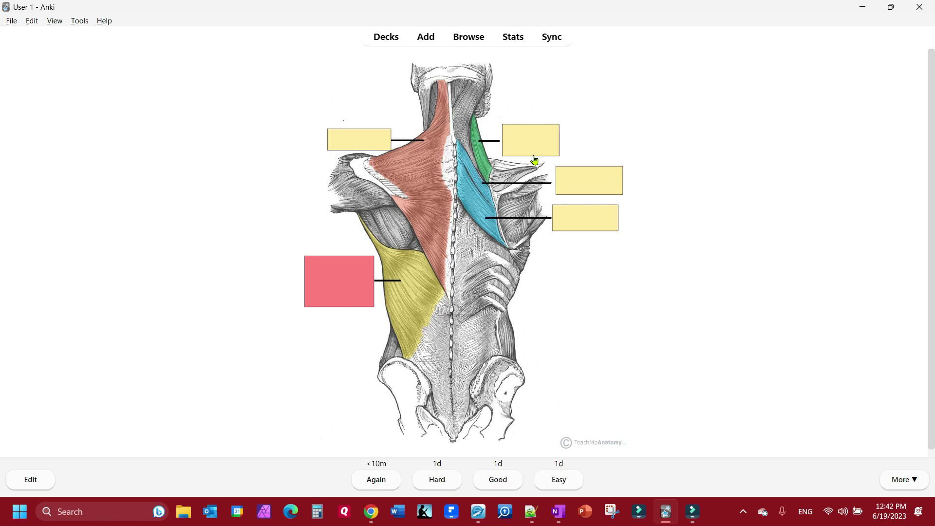
key(space)
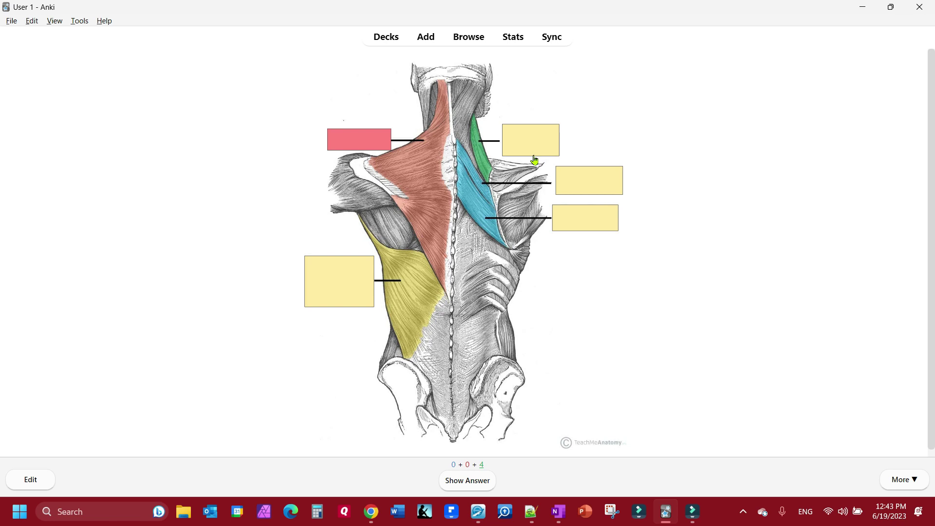
key(space)
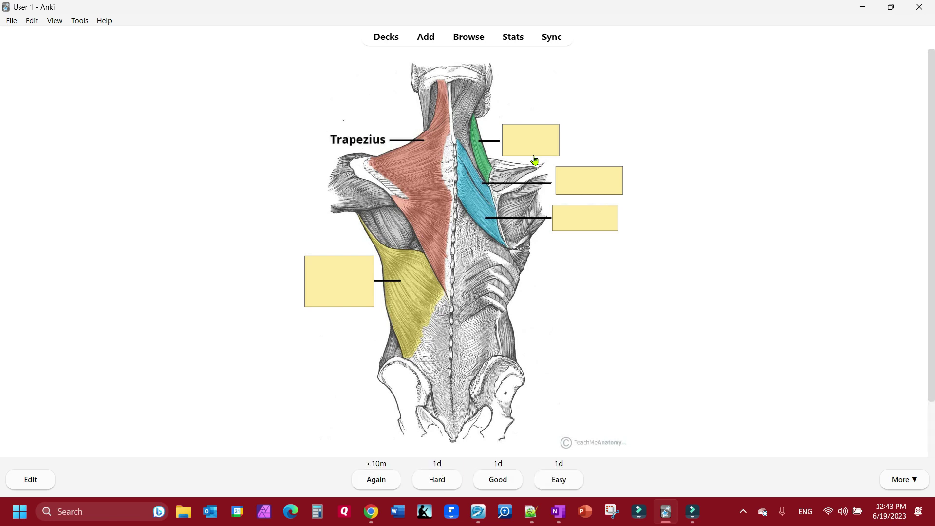
key(space)
key(space)
key(space)
key(space)
key(space)
key(space)
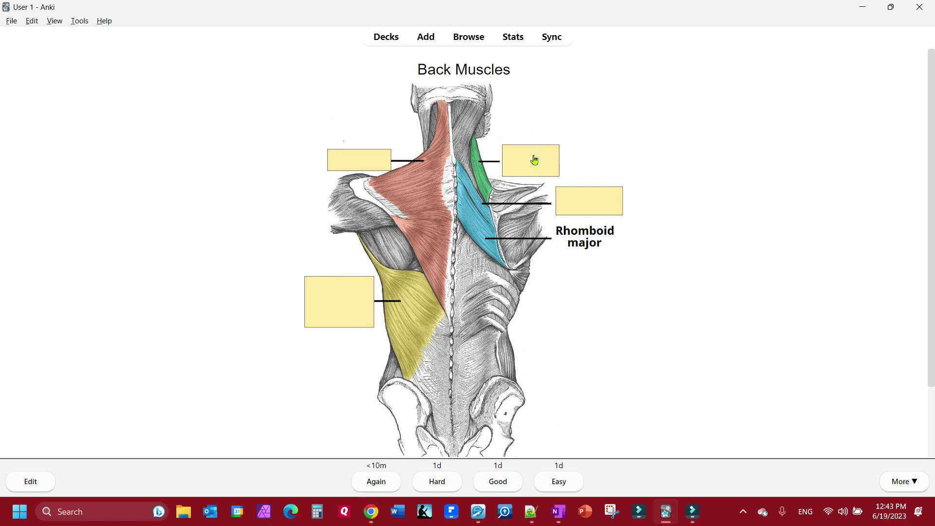
key(space)
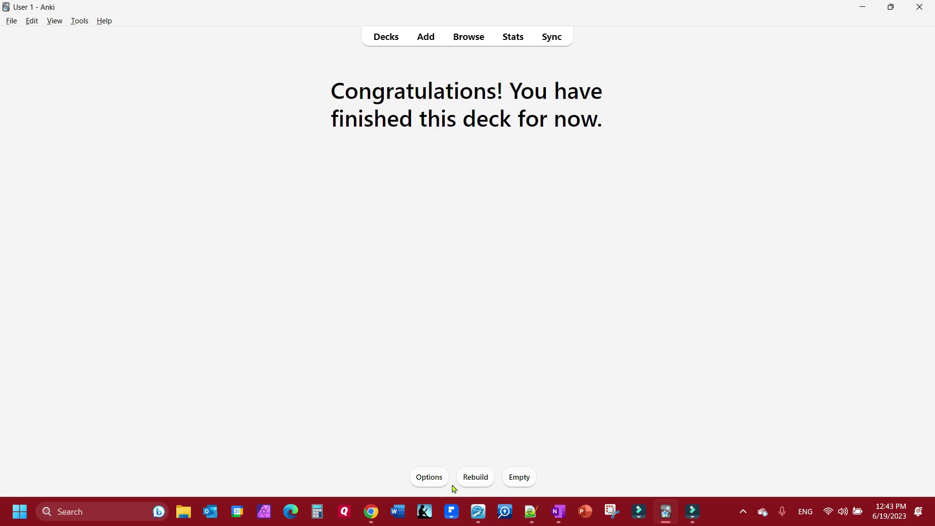
- Rebuild the Custom Study Session and study its back muscle cards again, rating each one Good
click(473, 482)
click(536, 157)
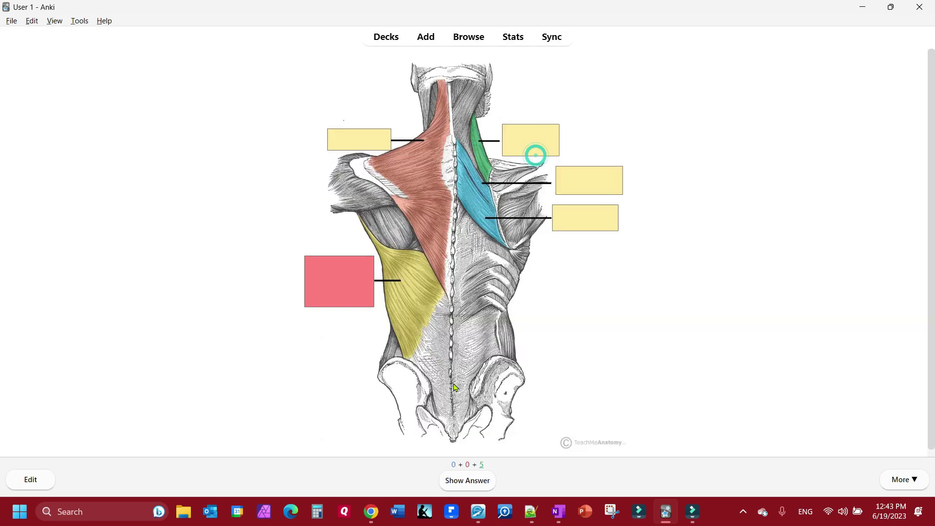
key(space)
key(space)
key(space)
key(space)
key(space)
key(space)
key(space)
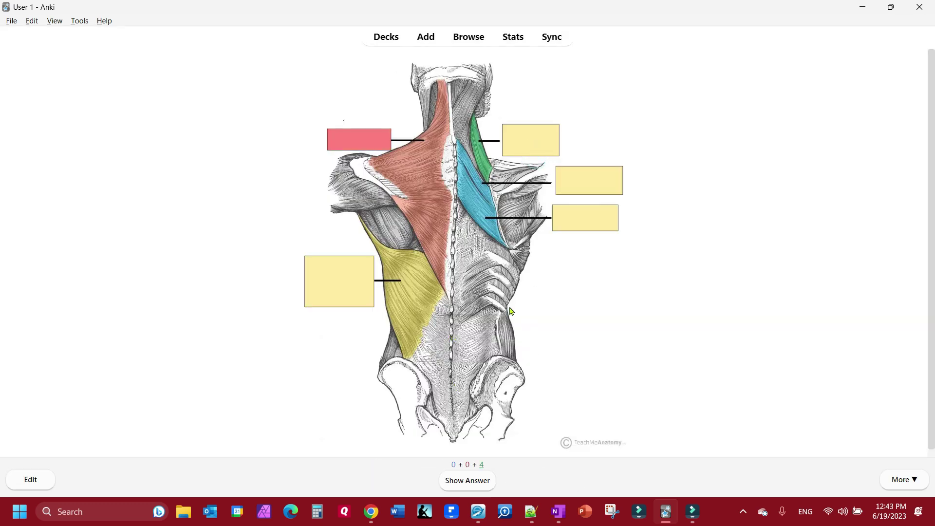
key(space)
key(space)
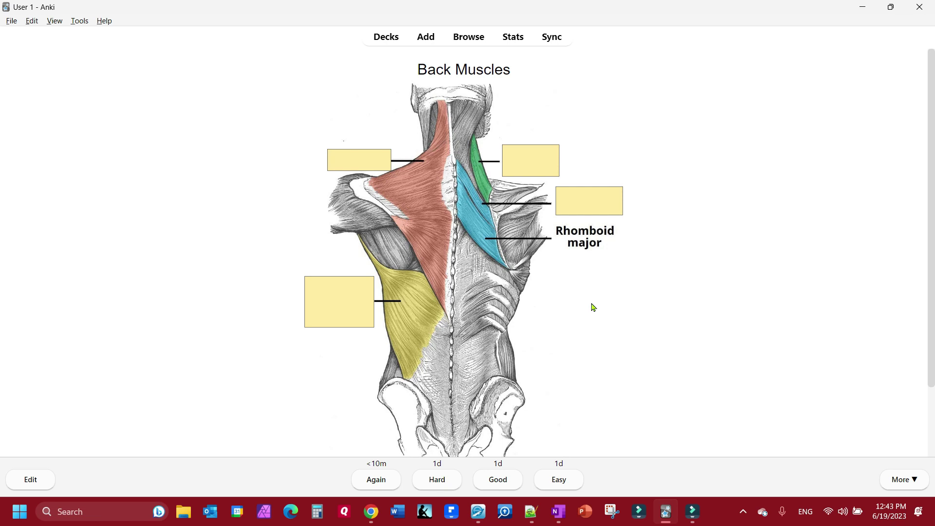
key(space)
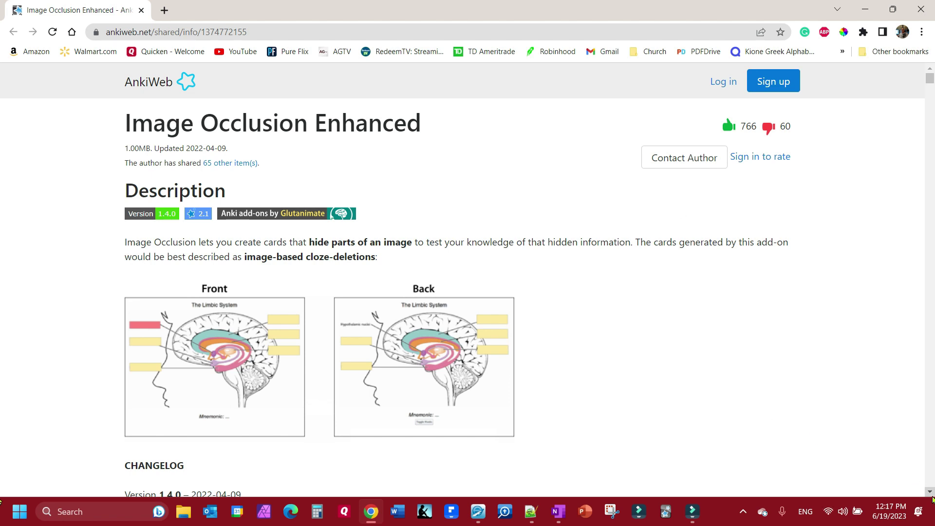
drag(931, 491, 931, 491)
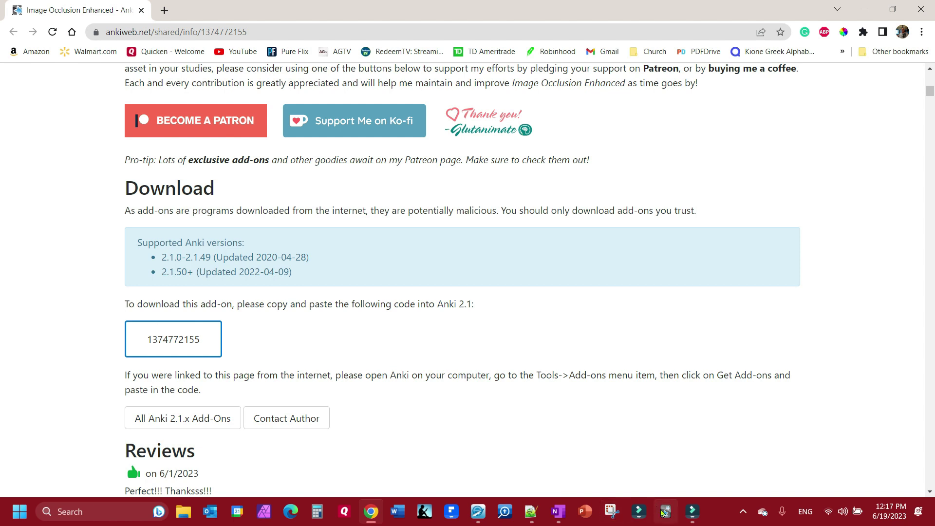
drag(199, 339, 147, 340)
key(ctrl+c)
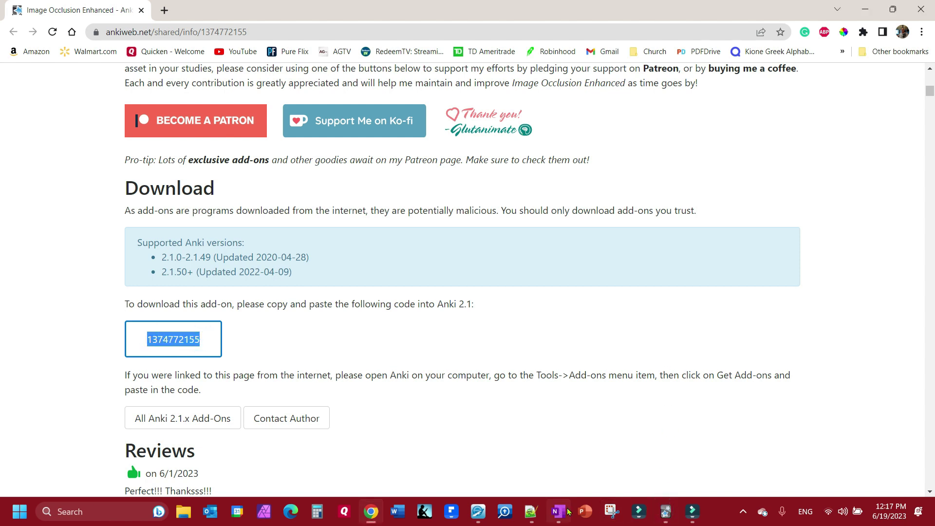
click(665, 512)
click(343, 83)
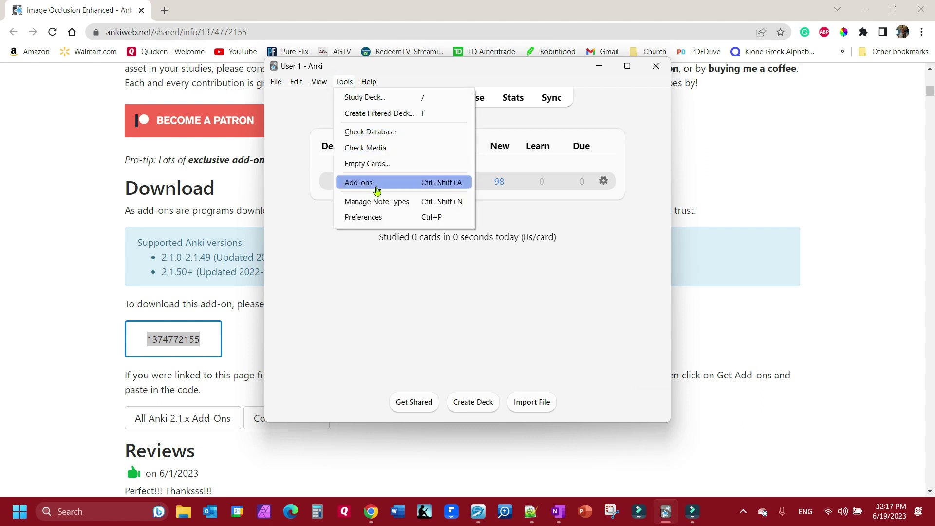
click(377, 183)
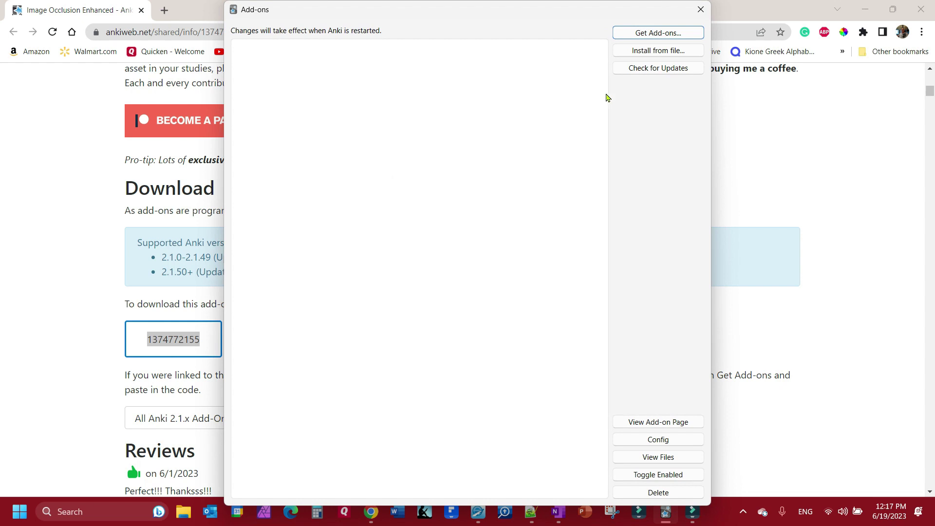
click(670, 34)
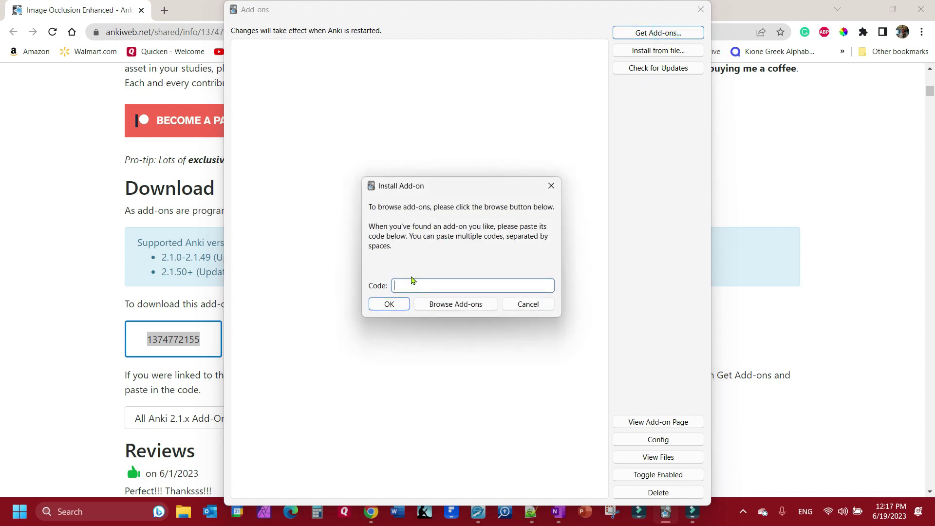
key(ctrl+v)
click(389, 306)
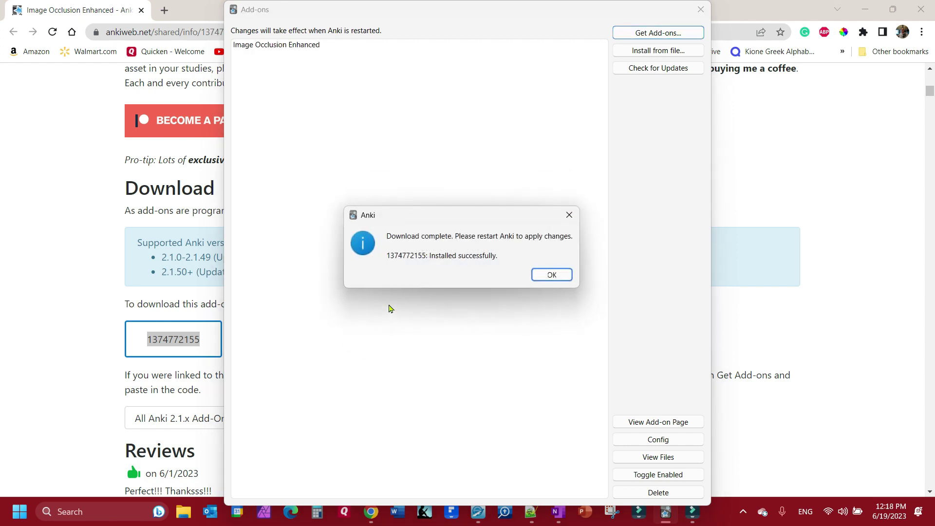
click(546, 275)
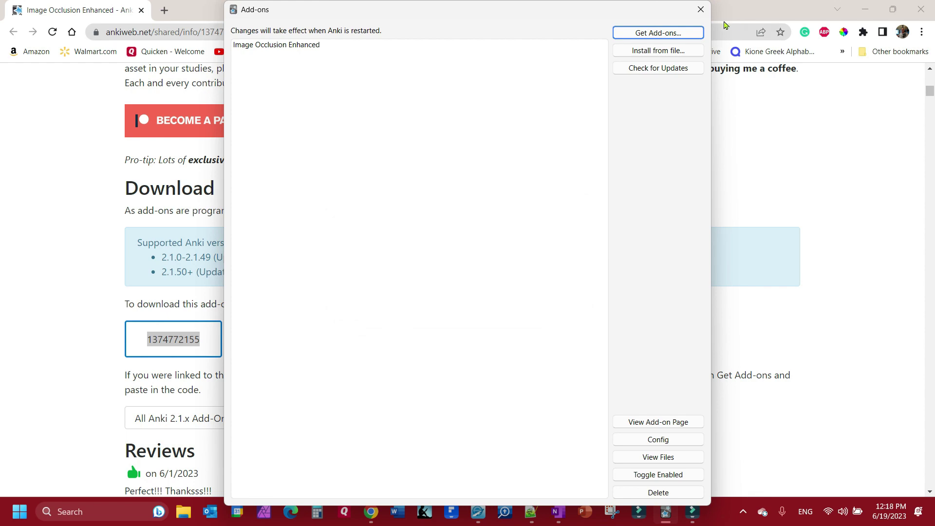
- Close the add-ons window and restart Anki to apply the new add-on
click(701, 9)
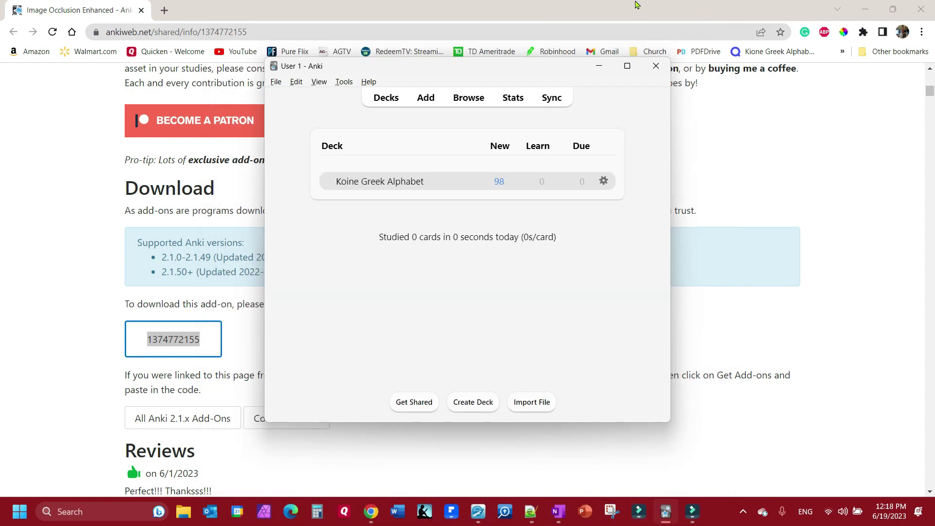
click(655, 66)
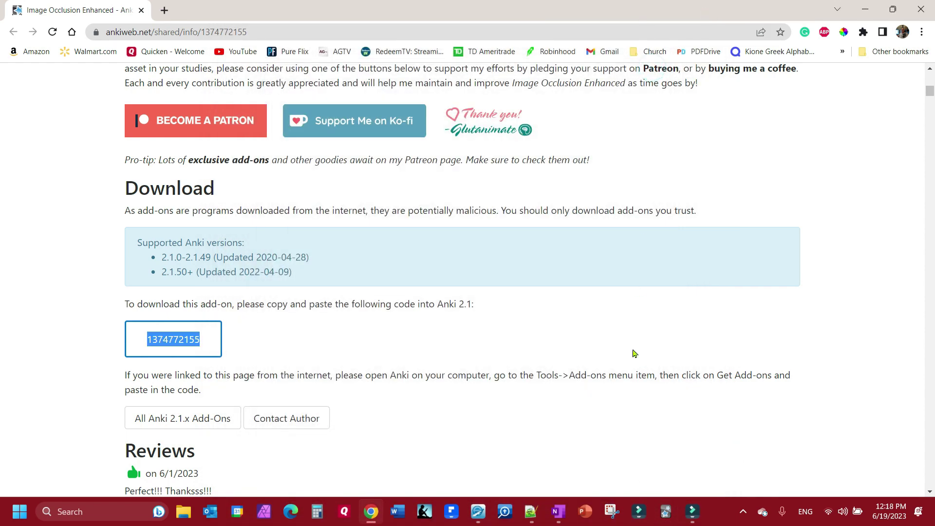
click(669, 512)
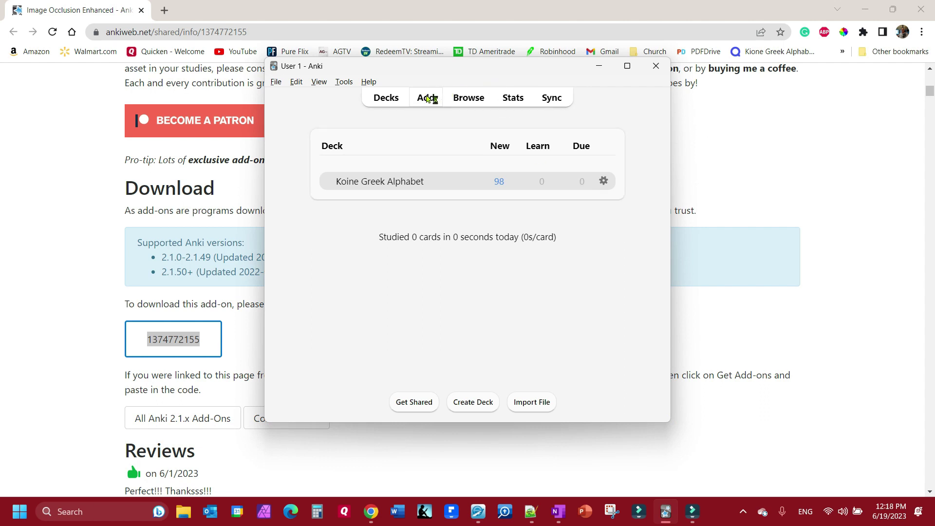
- Check the Add Image Occlusion command in a new note by opening its image picker, and dismiss the picker
click(427, 98)
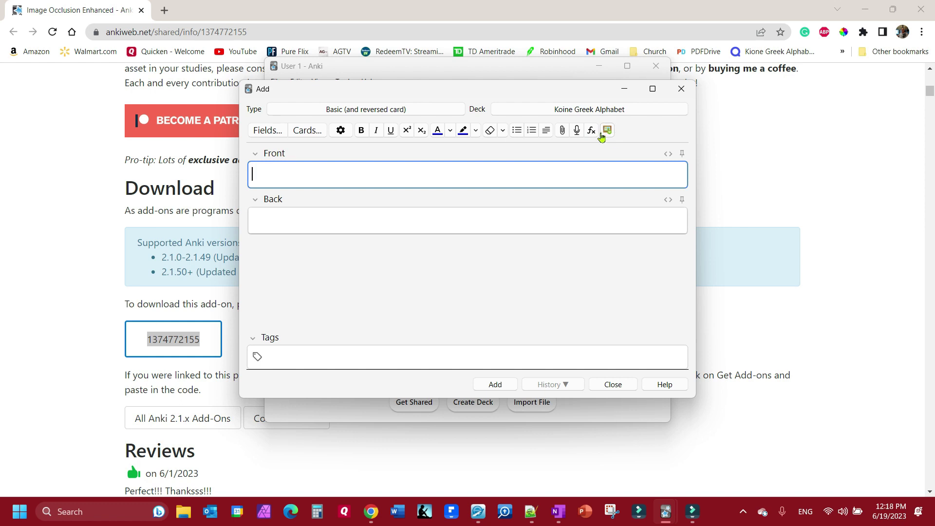
click(604, 133)
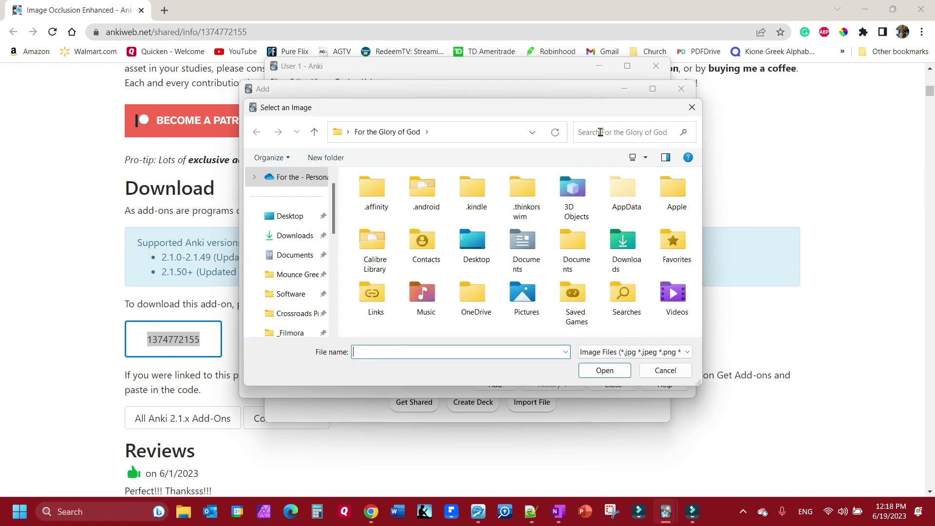
click(692, 107)
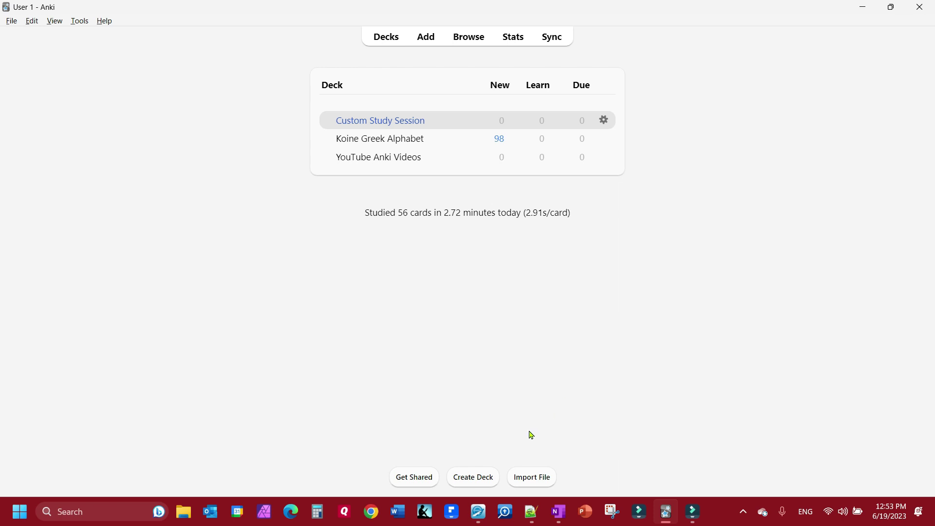
- Create a new deck named Diphthongs from the deck list
click(479, 481)
text(D)
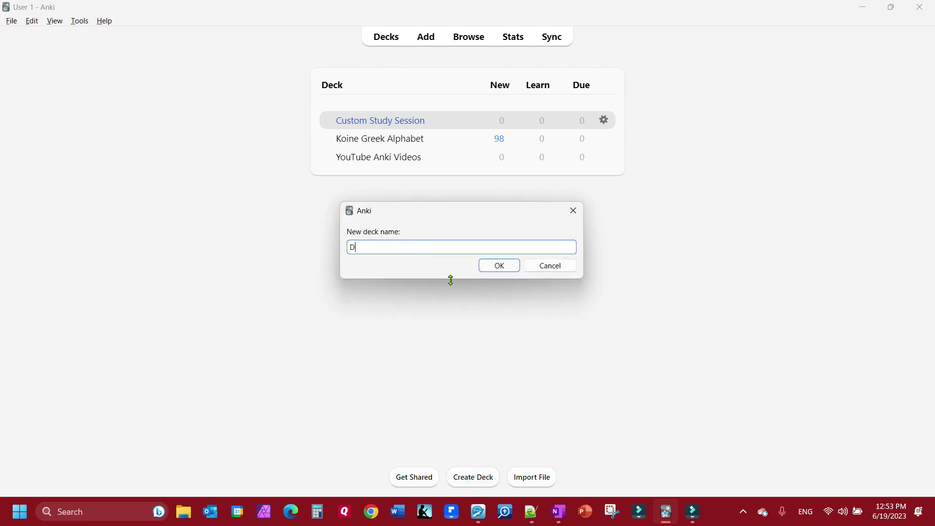
text(iphthongs)
click(508, 266)
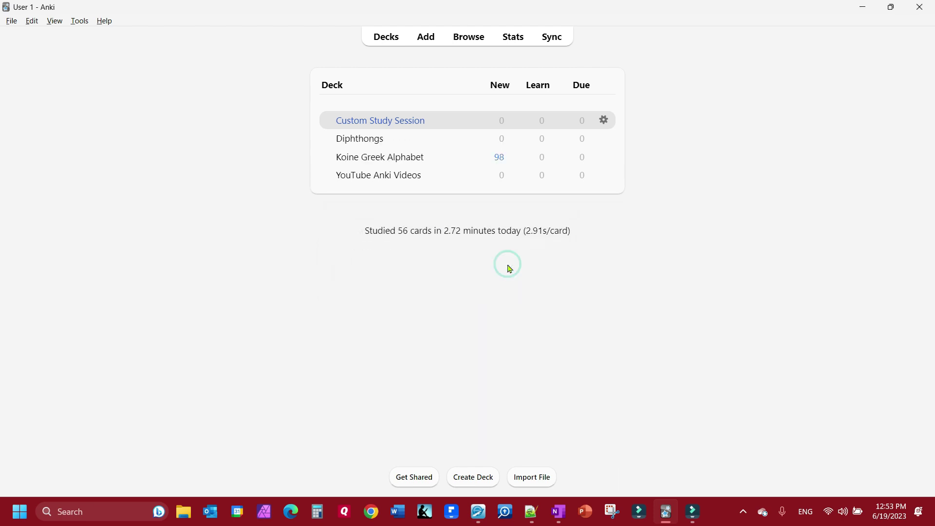
- Start a new note and choose Diphthongs as its deck
click(421, 42)
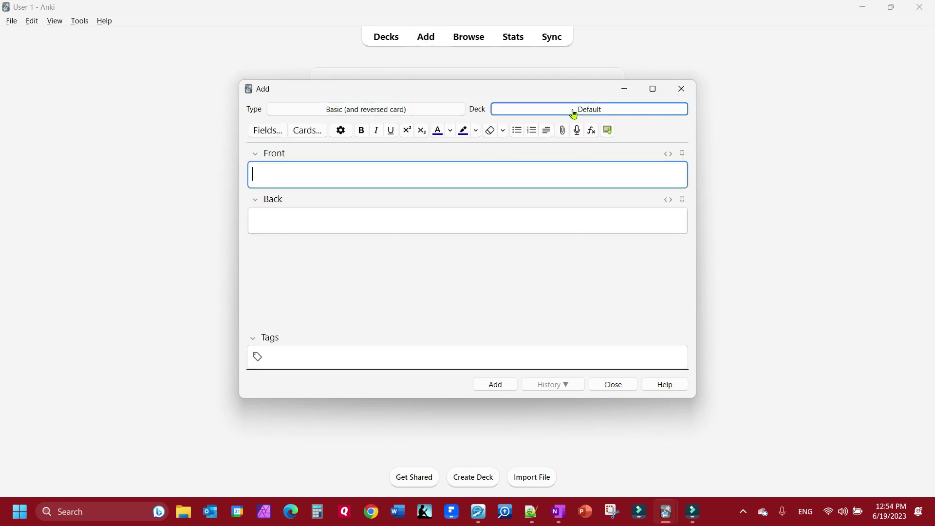
click(574, 112)
click(396, 193)
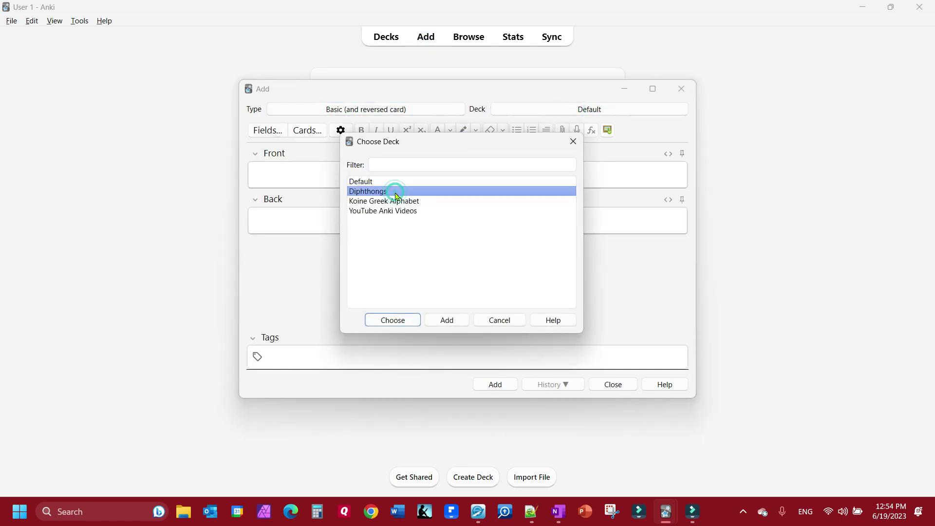
click(416, 320)
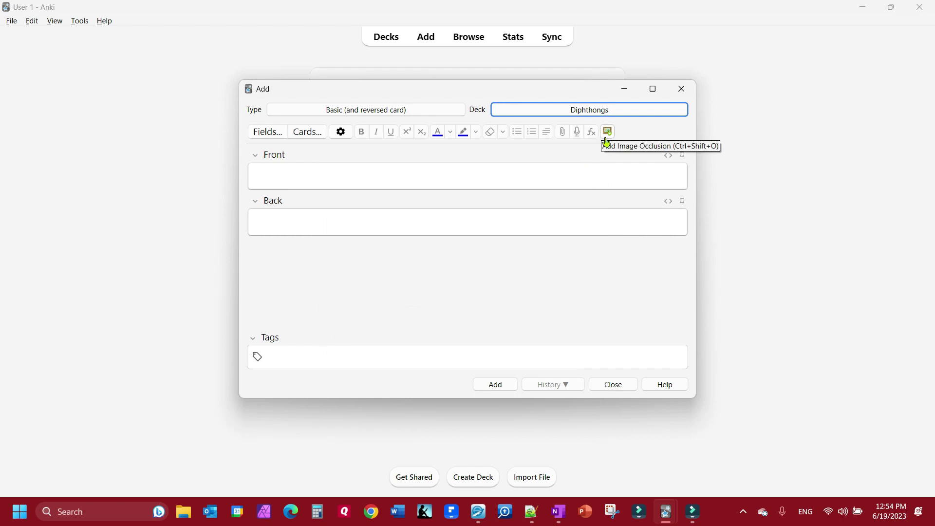
- Start an image occlusion for the note with the diphthong picture from the images folder
click(607, 132)
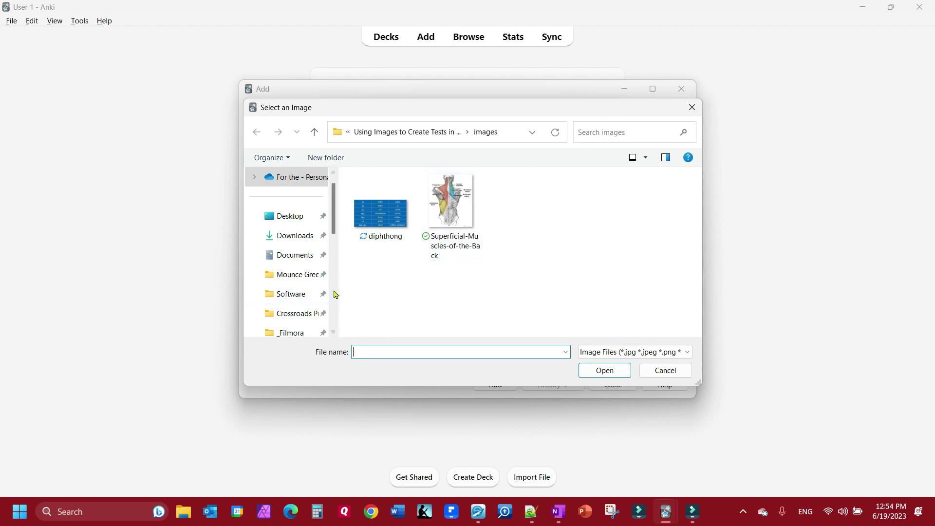
click(291, 332)
double_click(375, 273)
double_click(376, 236)
click(398, 132)
double_click(382, 255)
double_click(377, 195)
click(377, 214)
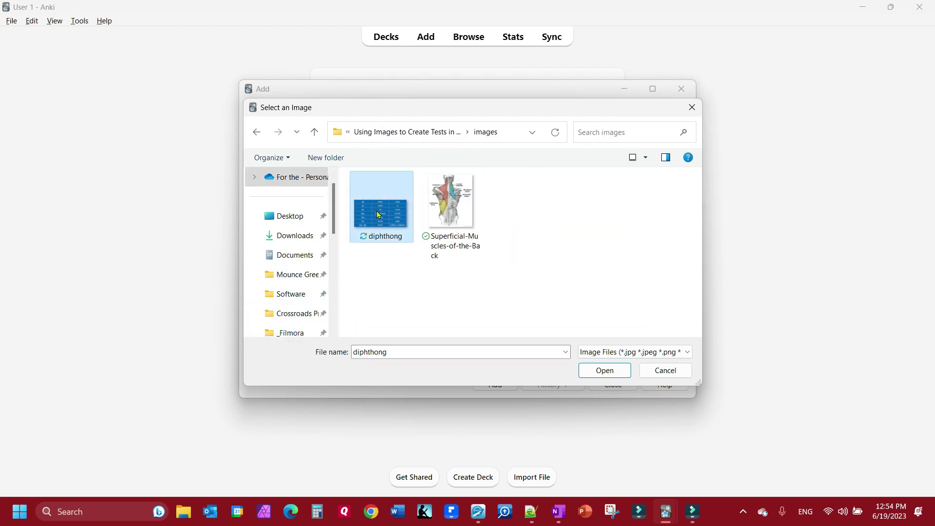
double_click(377, 214)
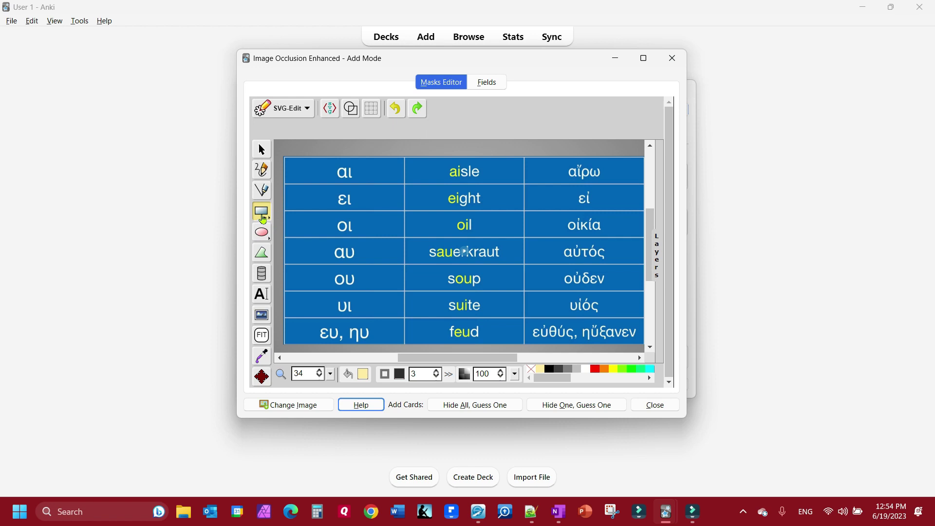
- Draw rectangle masks over each diphthong in the first column and each English example word in the second column, for all seven table rows
click(262, 212)
drag(335, 167, 358, 185)
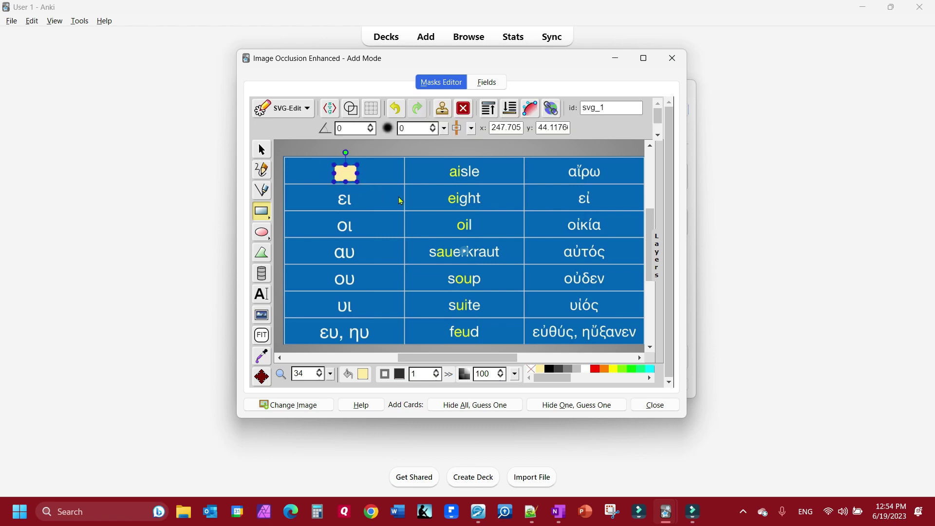
drag(448, 162, 486, 180)
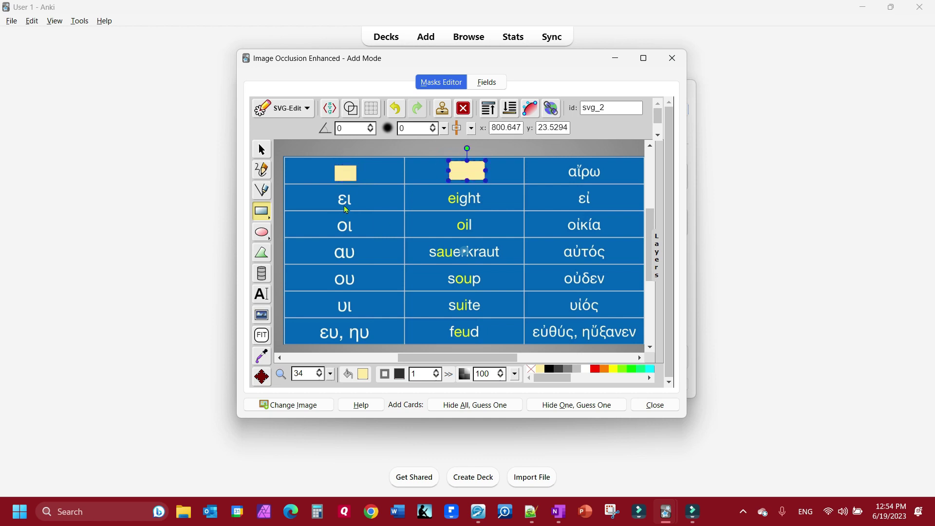
drag(338, 194, 358, 207)
mouse_move(447, 194)
mouse_down()
mouse_move(463, 210)
mouse_move(484, 208)
mouse_up()
drag(334, 218, 356, 234)
drag(450, 214, 480, 235)
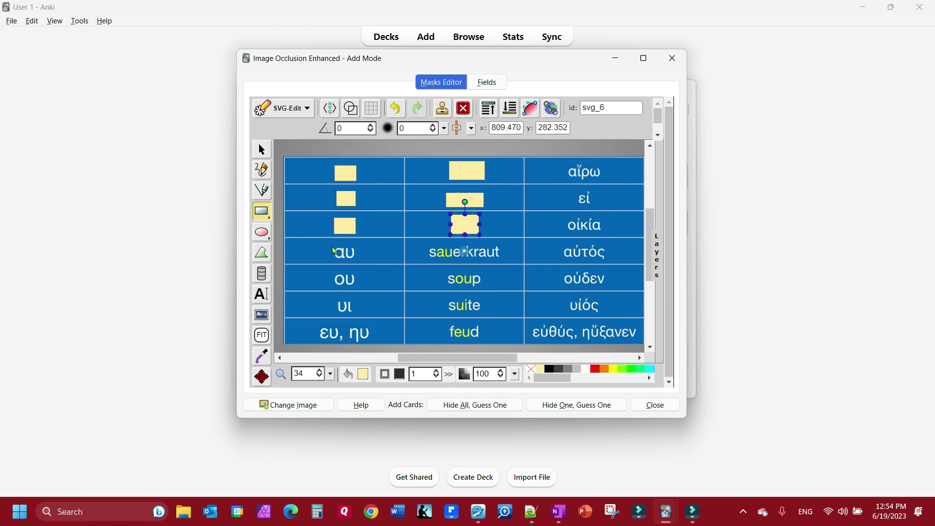
drag(333, 243, 359, 259)
drag(427, 246, 505, 259)
drag(329, 273, 363, 291)
drag(444, 272, 487, 288)
drag(332, 295, 358, 315)
drag(446, 298, 484, 313)
drag(316, 324, 375, 343)
drag(446, 323, 485, 342)
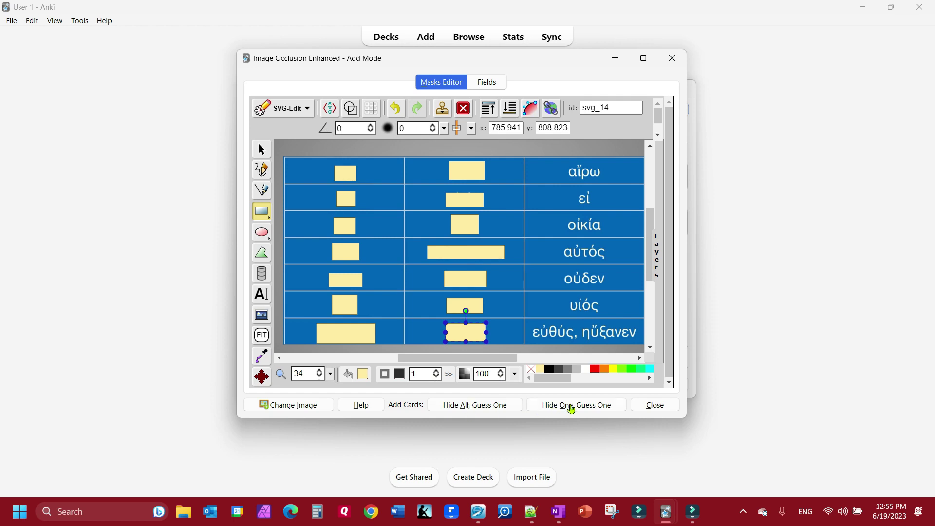
- Add the occlusion cards as Hide One, Guess One, and close the mask editor and the new-note window
click(573, 408)
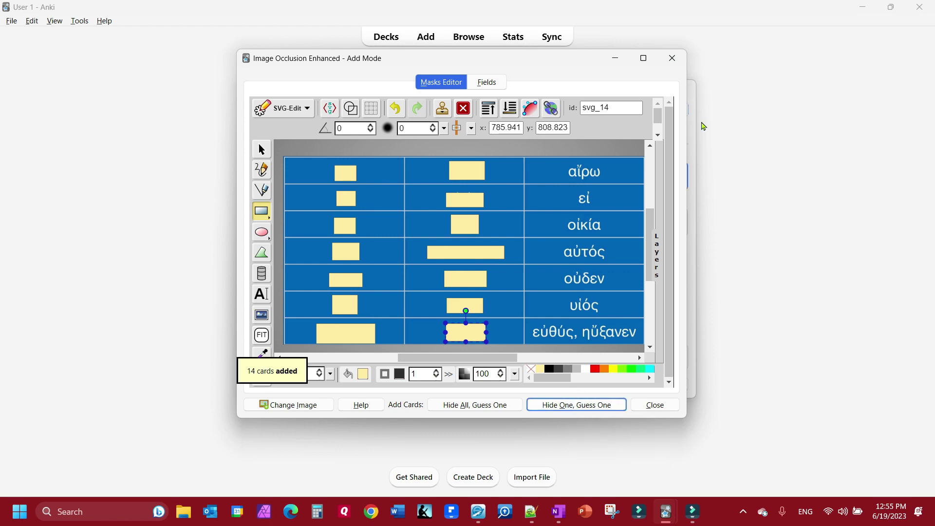
click(675, 60)
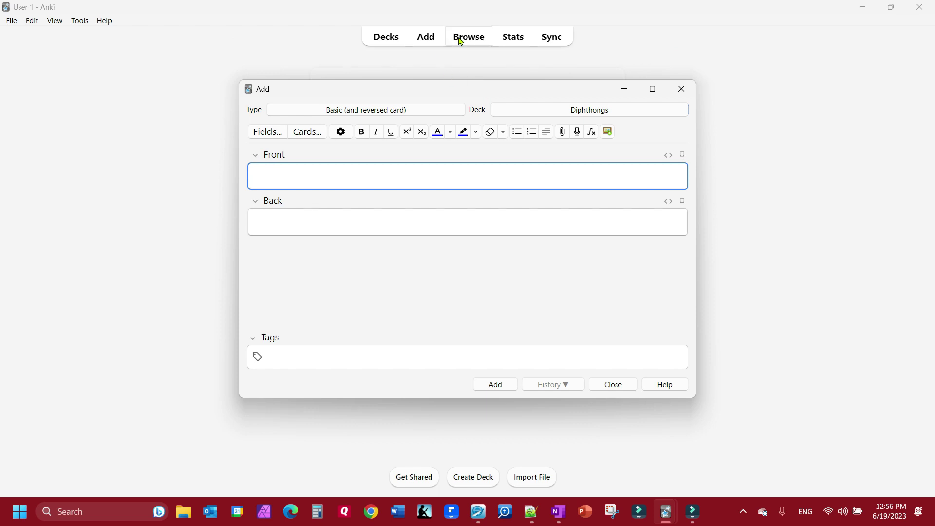
click(680, 91)
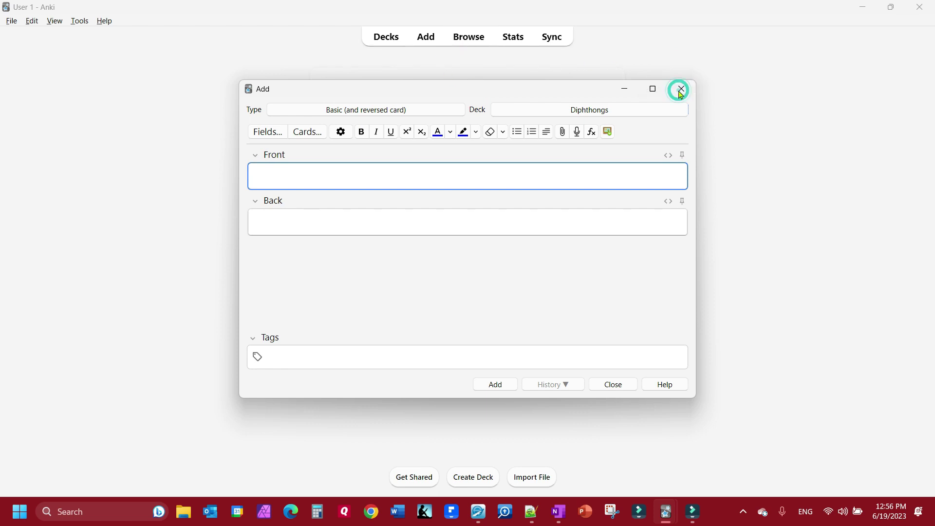
- Browse the Diphthongs deck's cards, set the first card's header to Diphthong, and close the browser
click(474, 40)
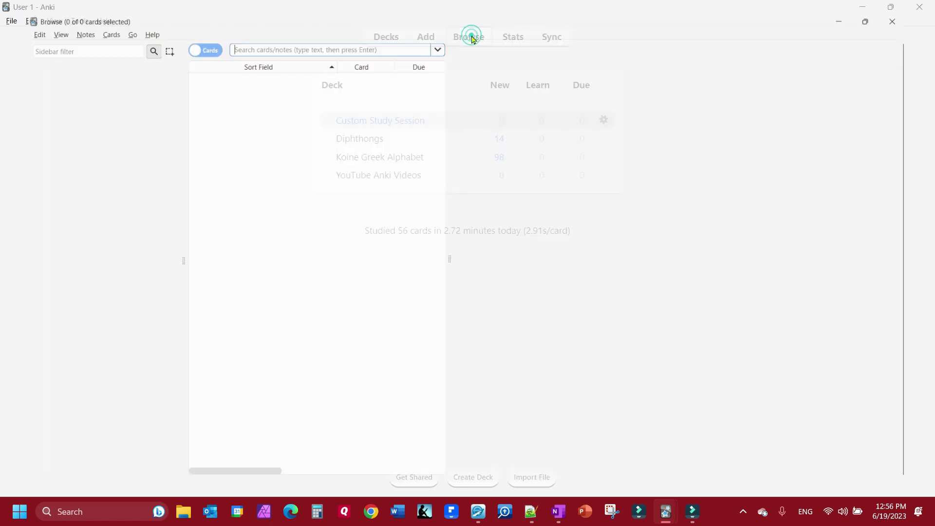
click(72, 366)
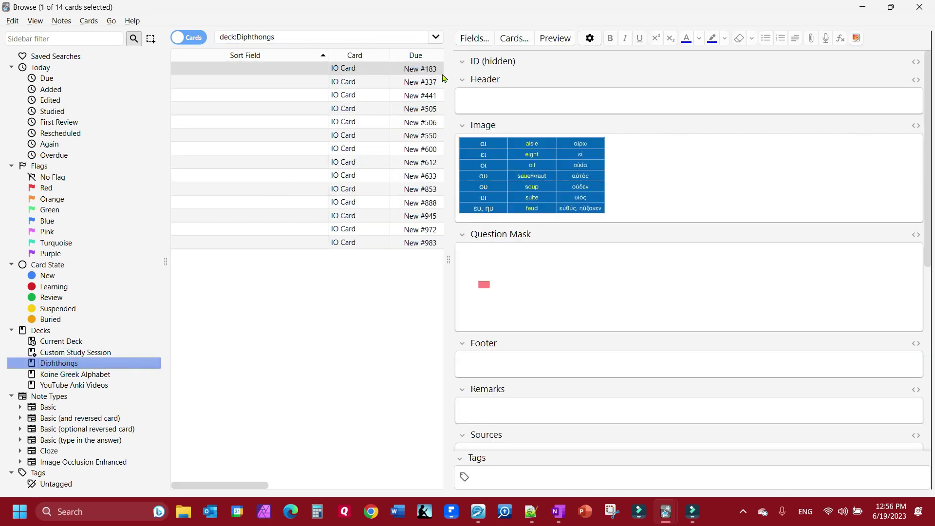
click(479, 103)
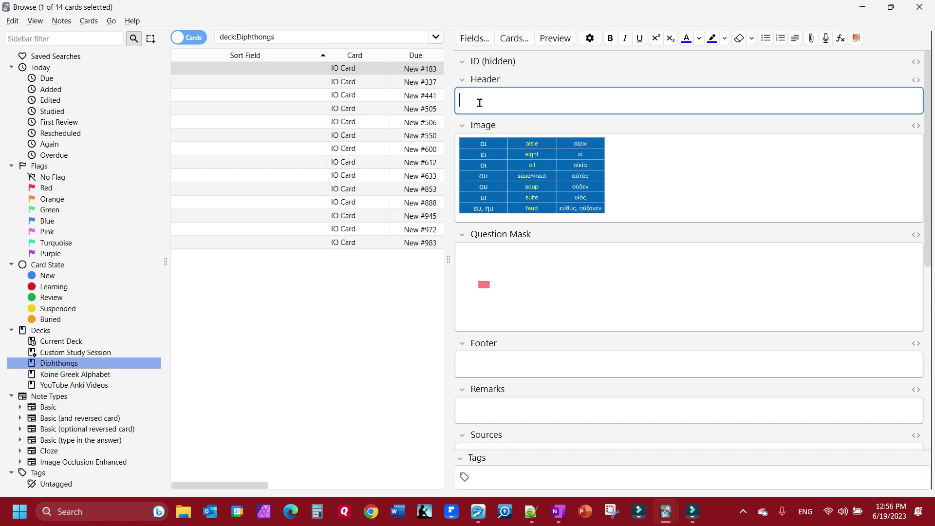
text(Diphthong)
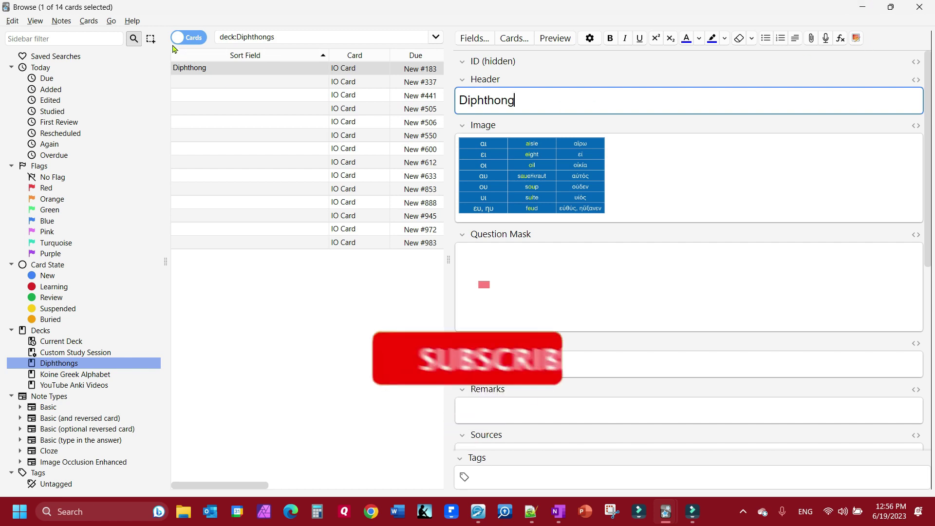
click(920, 7)
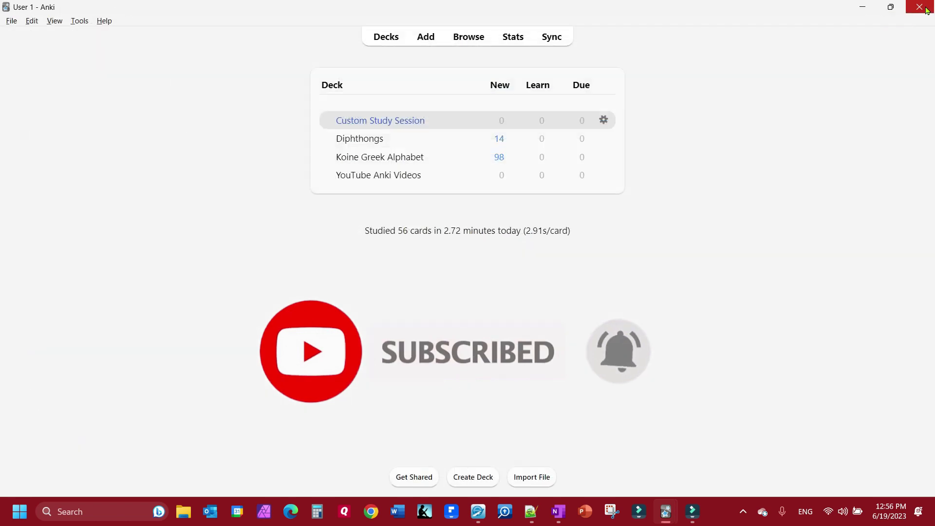
- Study the Diphthongs deck, revealing each answer and grading every card Good until the deck is finished
click(367, 138)
click(529, 122)
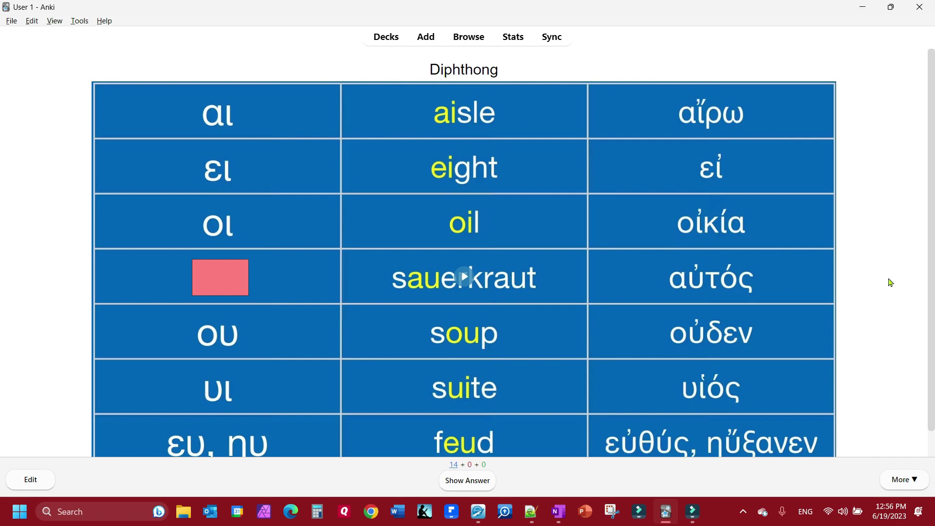
key(space)
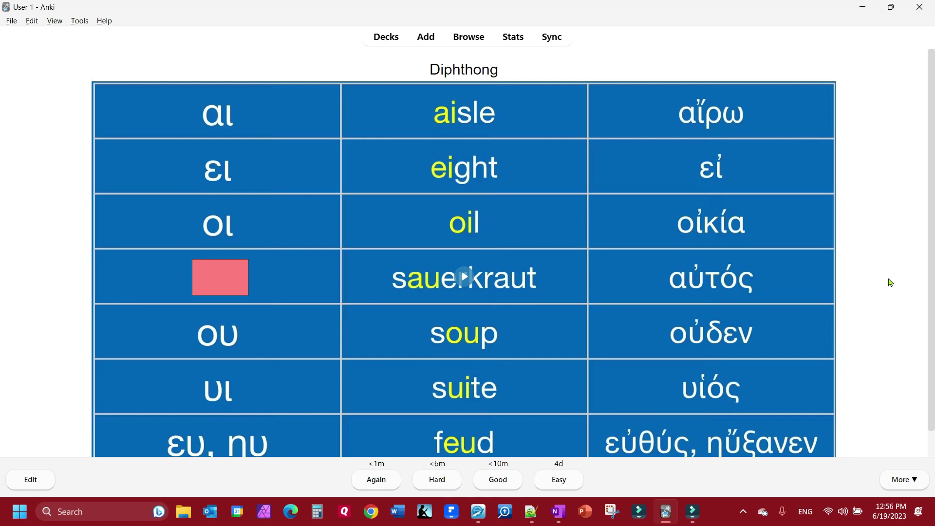
key(space)
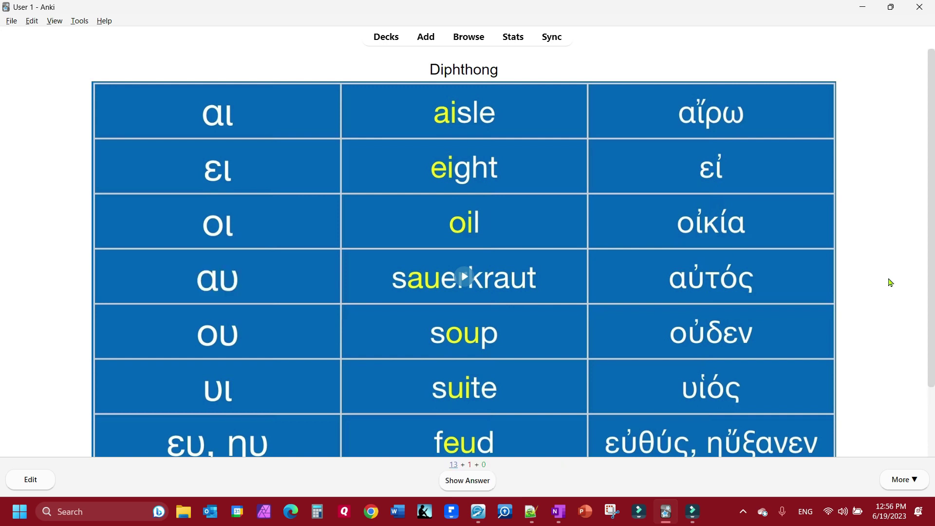
key(space)
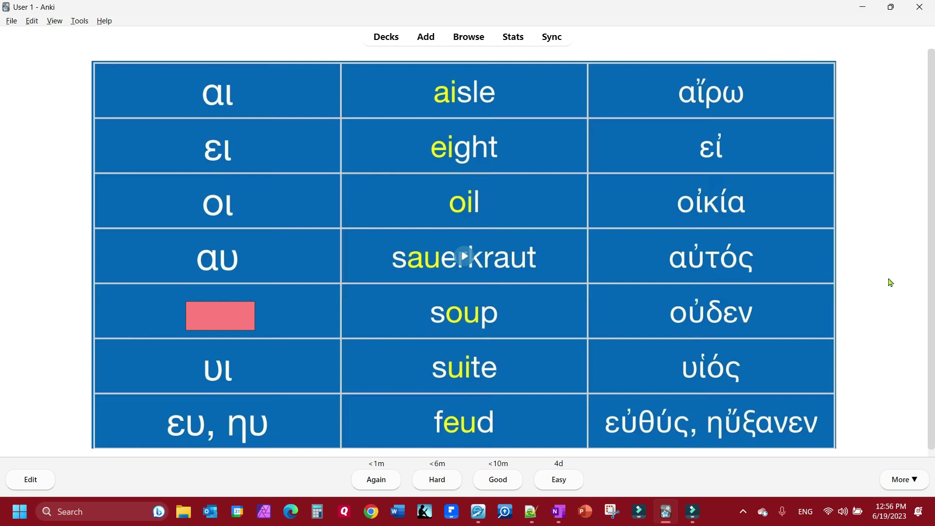
key(space)
key(space)
key(space)
key(space)
key(space)
key(space)
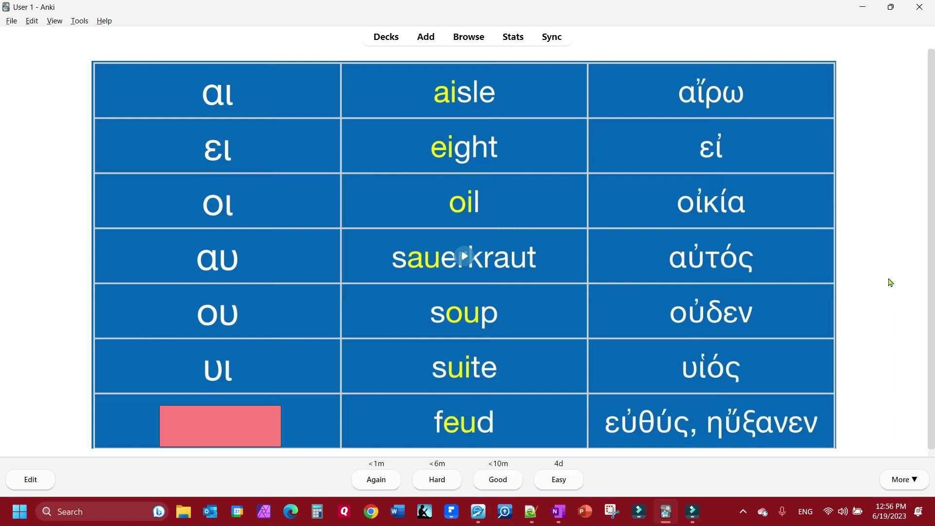
key(space)
key(space)
key(space)
key(space)
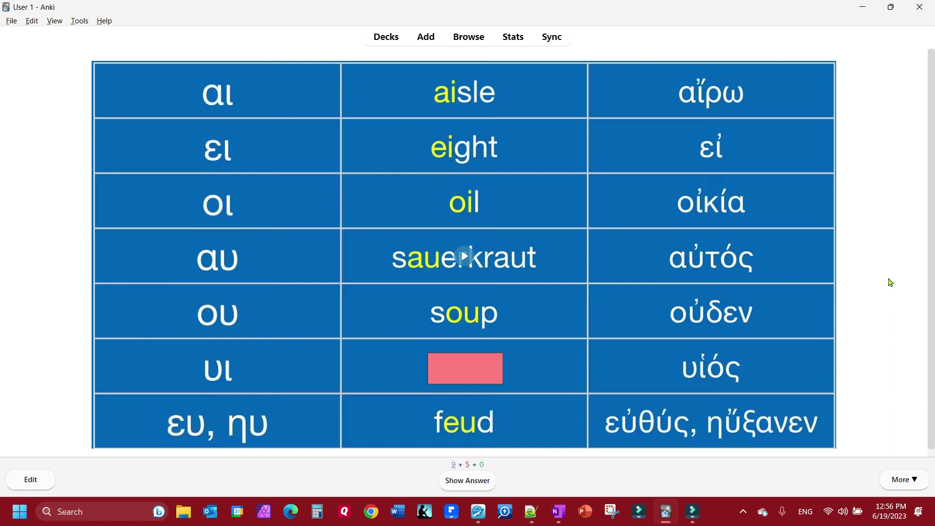
key(space)
key(space)
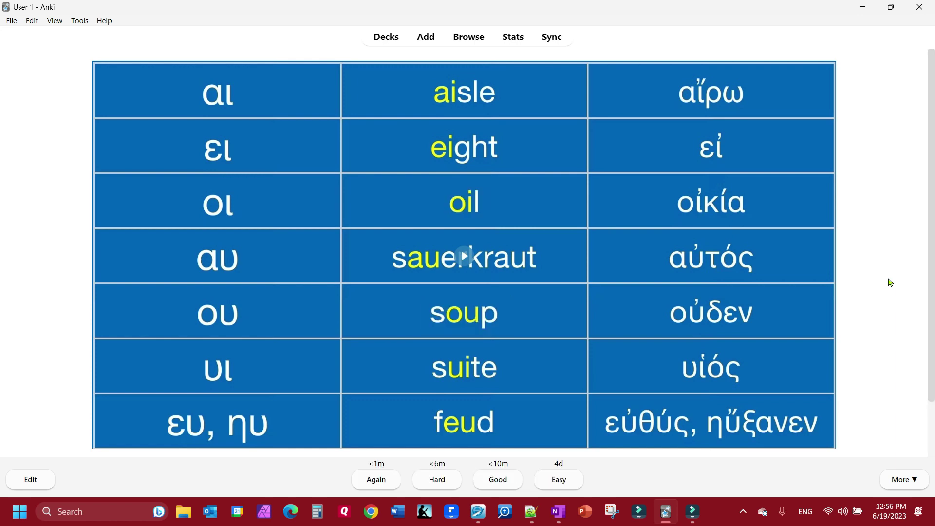
key(space)
key(space)
key(space)
key(space)
key(space)
key(space)
key(space)
key(space)
key(space)
key(space)
key(space)
key(space)
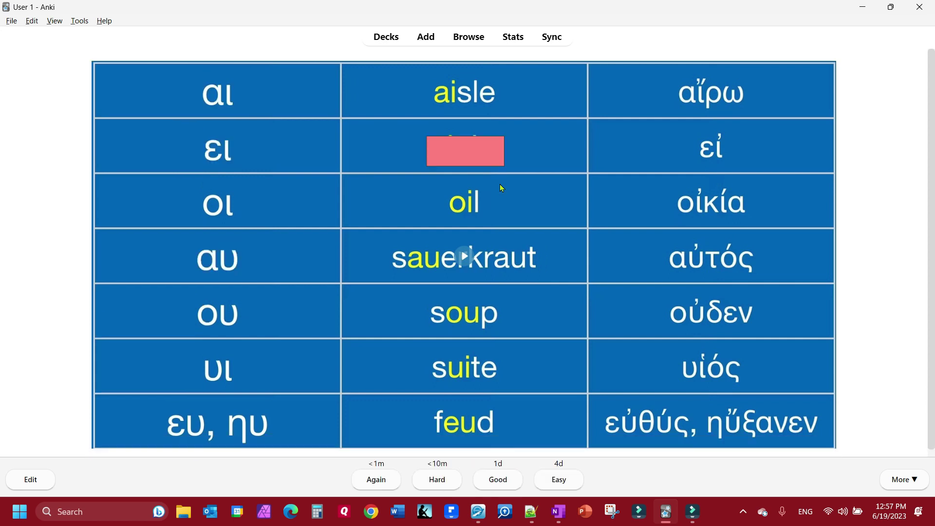
key(space)
key(space)
key(space)
key(space)
key(space)
key(space)
key(space)
key(space)
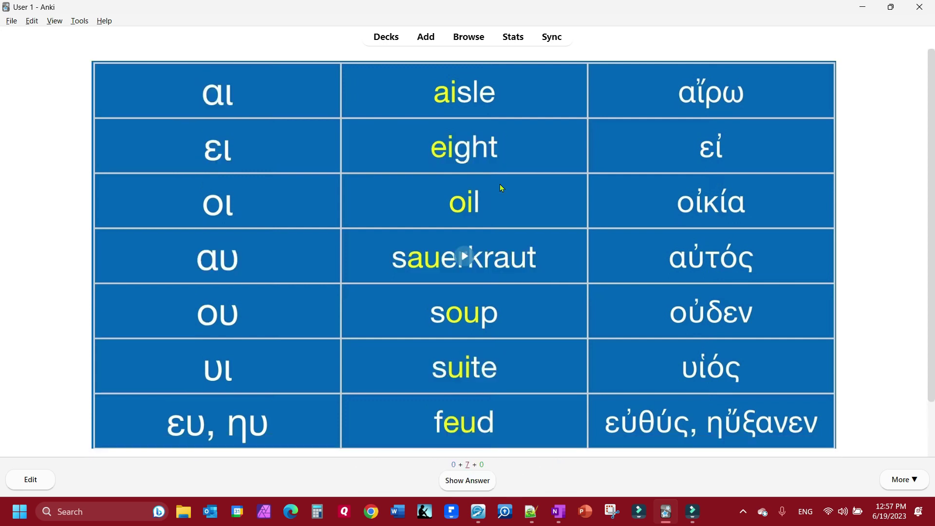
key(space)
key(space)
key(space)
key(space)
key(space)
key(space)
key(space)
key(space)
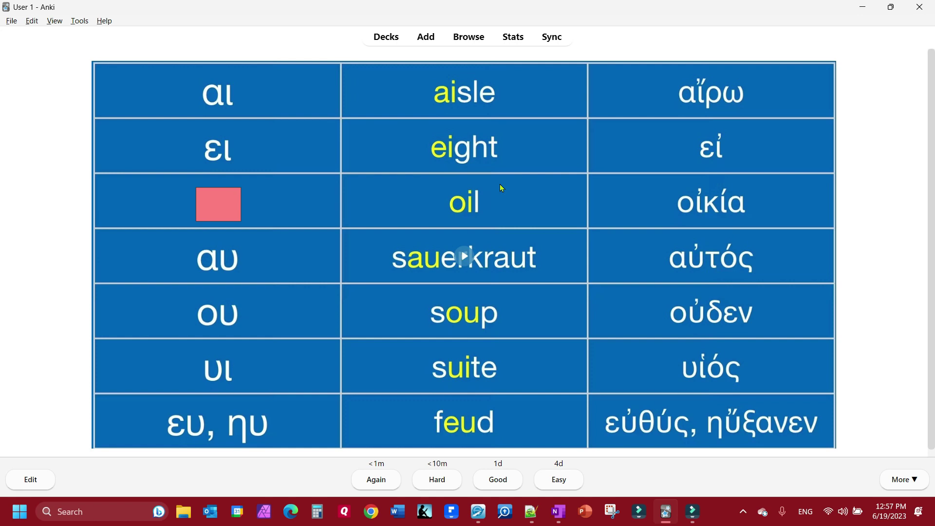
key(space)
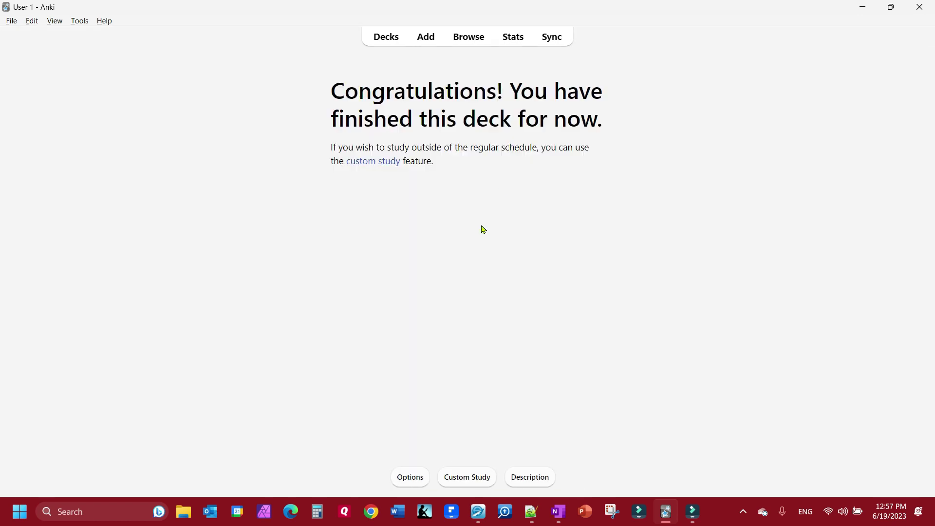
- Reopen the Diphthongs deck from the deck list and create a custom study session that reviews ahead
click(390, 43)
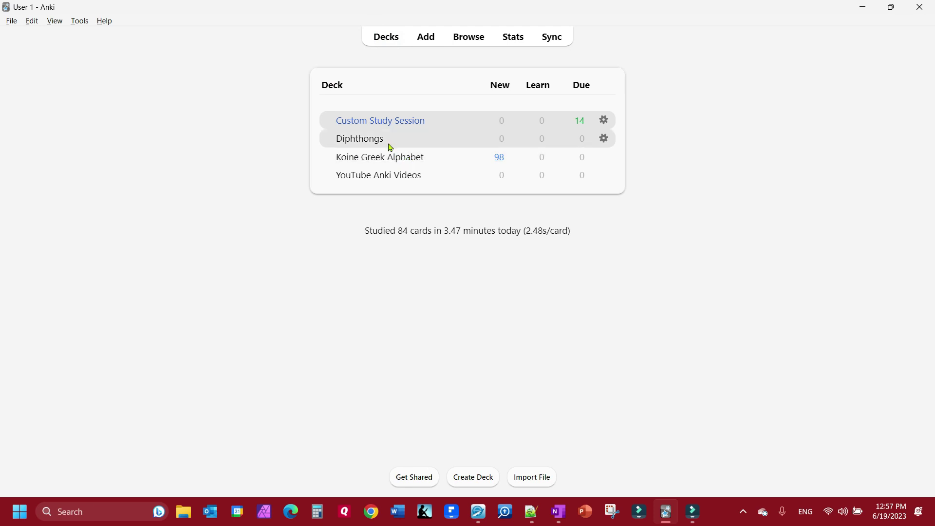
click(373, 139)
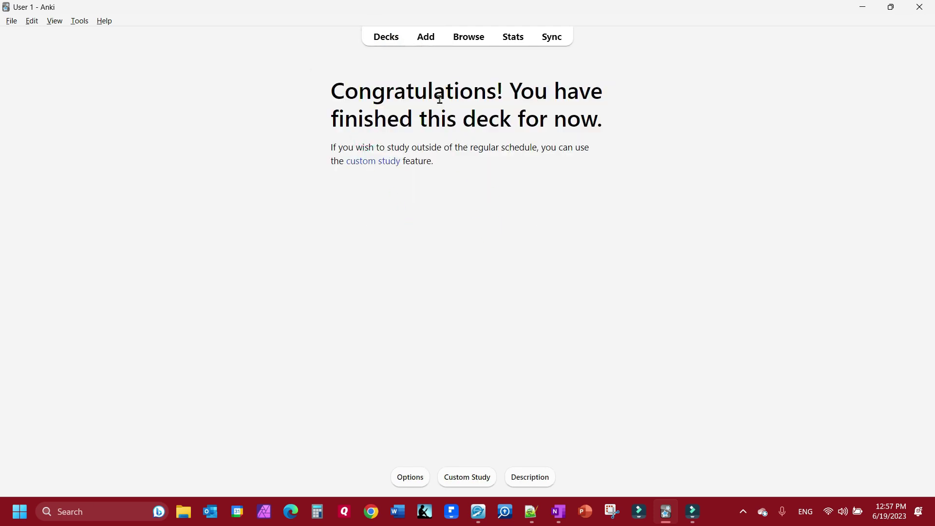
click(386, 39)
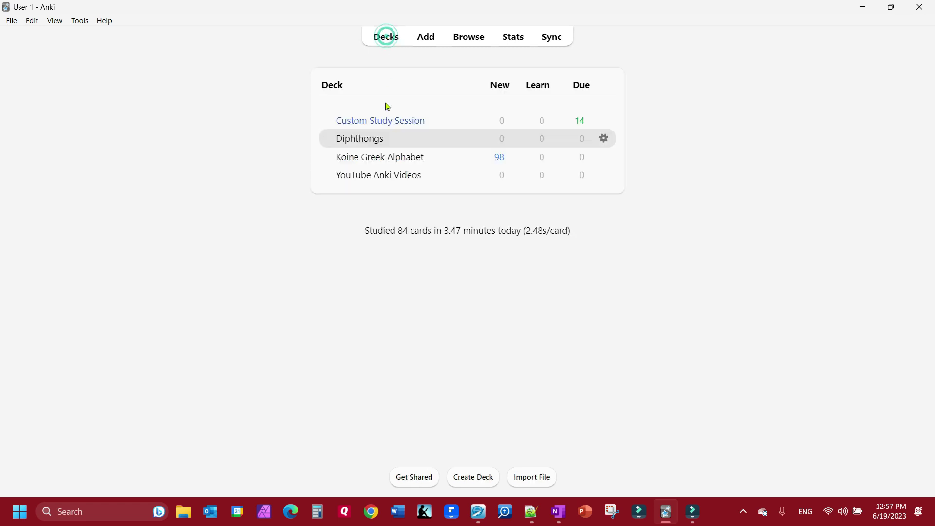
click(370, 141)
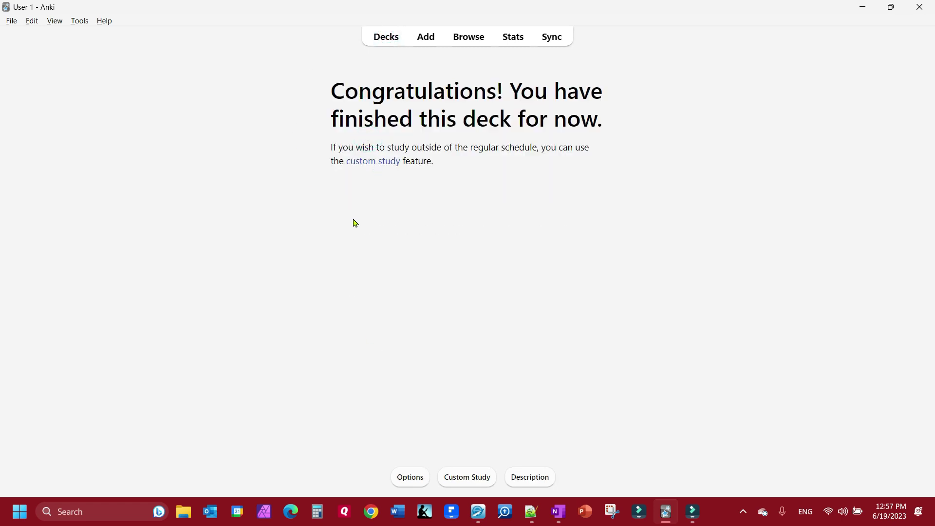
click(453, 481)
click(372, 198)
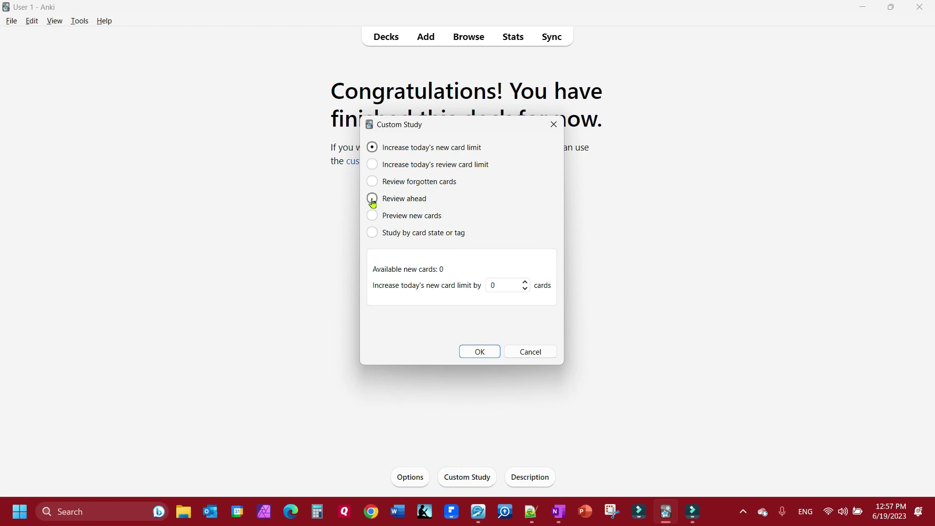
click(478, 352)
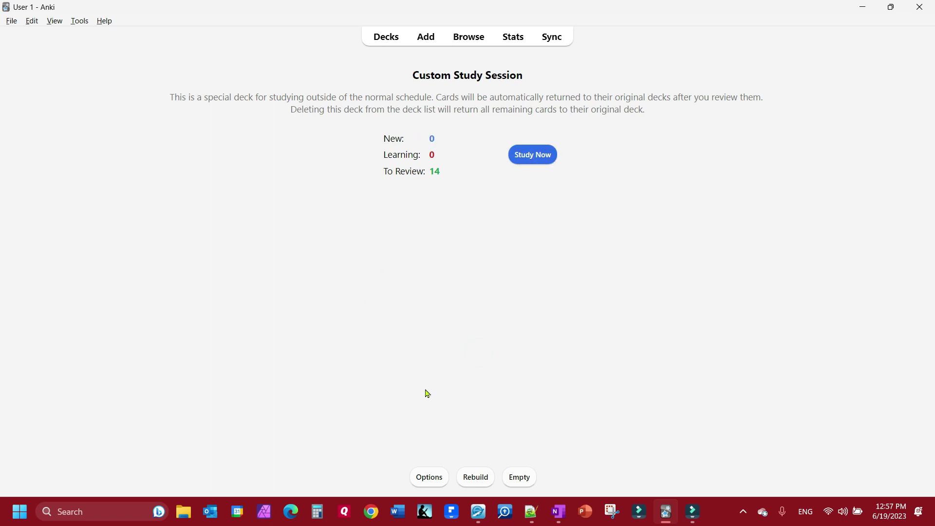
- Rebuild the custom study session and study its diphthong cards, grading one card Again and the following one Good
click(474, 484)
click(531, 158)
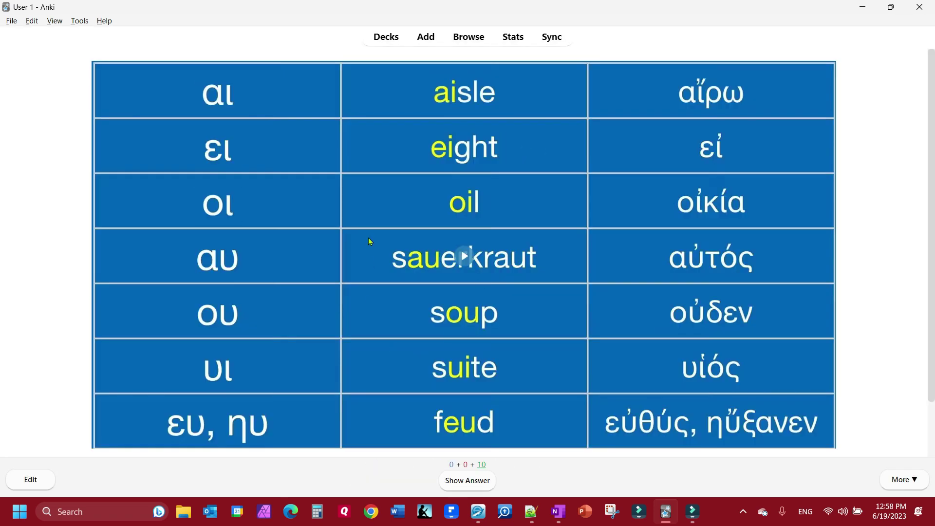
key(space)
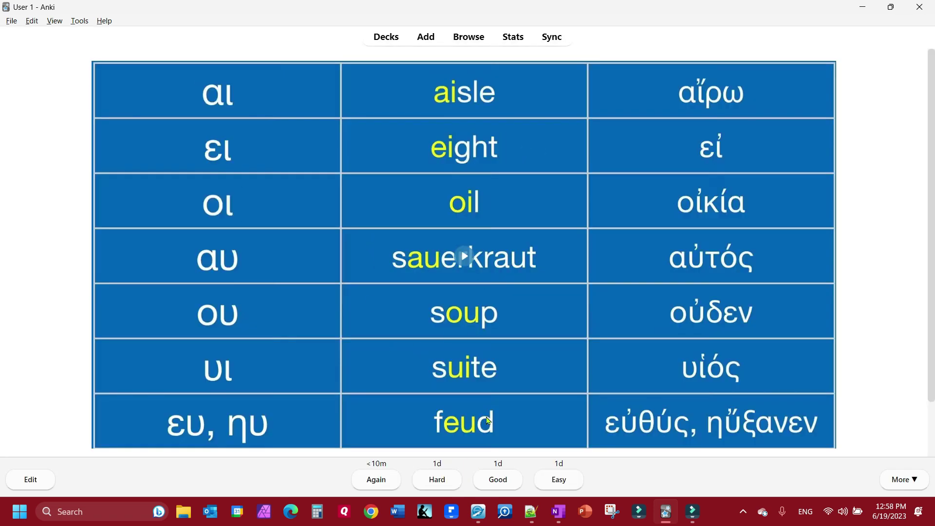
click(376, 480)
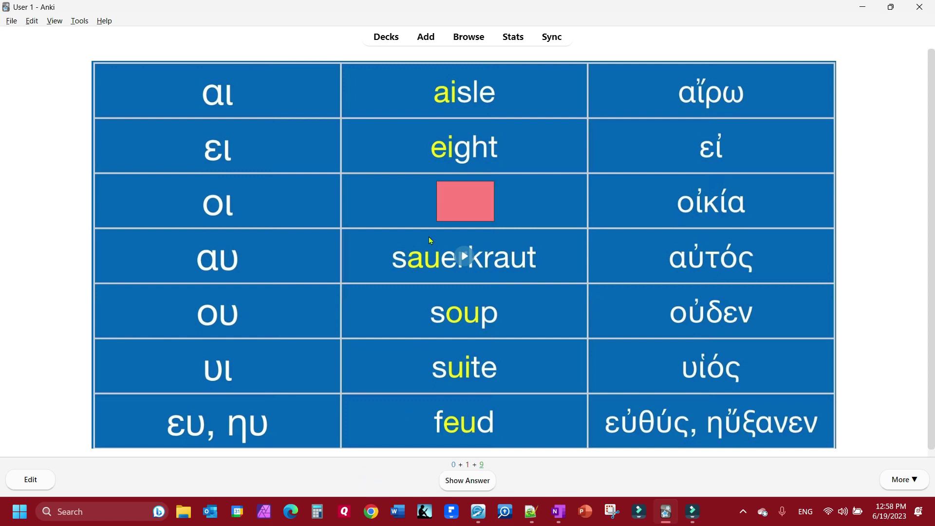
key(space)
key(space)
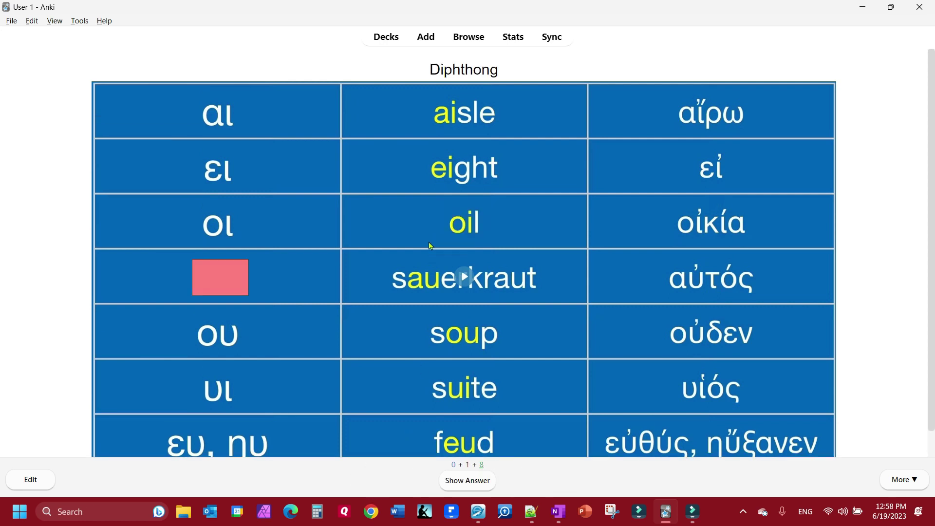